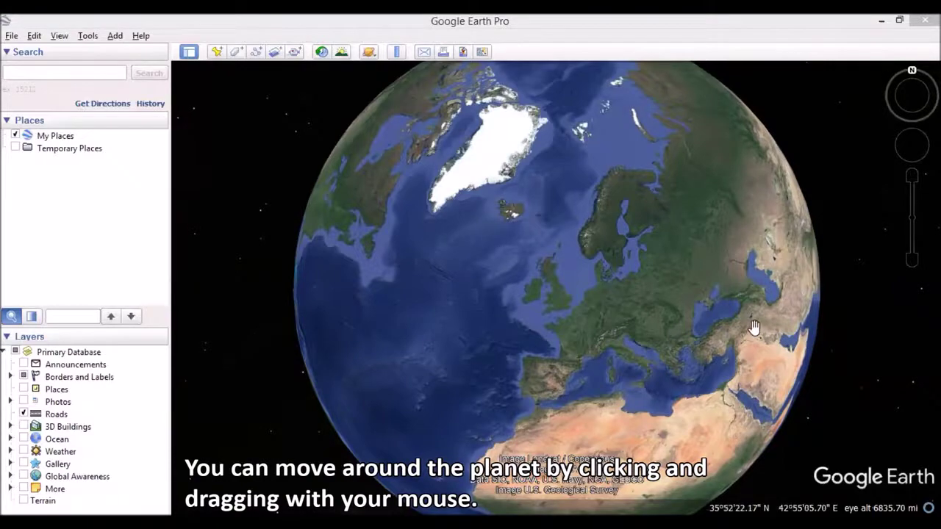
# Spin the globe toward the Middle East, then rotate it back to north-up over Europe.
pyautogui.moveTo(771, 336); pyautogui.dragTo(578, 430)
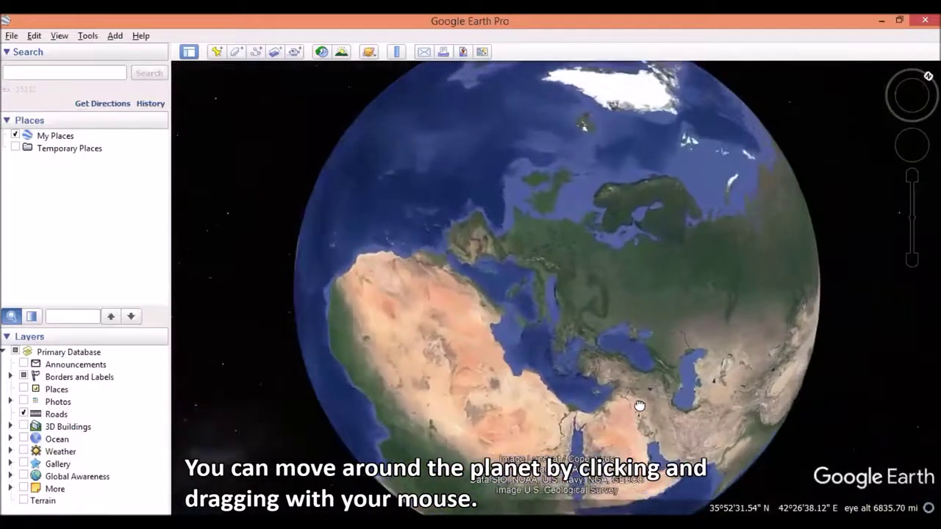
pyautogui.moveTo(916, 92)
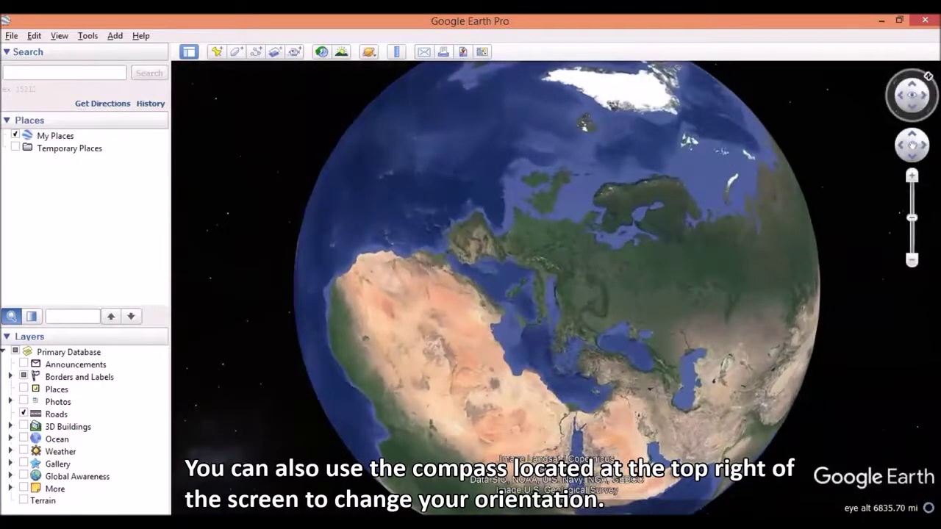
pyautogui.moveTo(929, 76)
pyautogui.mouseDown()
pyautogui.moveTo(936, 91)
pyautogui.moveTo(916, 125)
pyautogui.moveTo(935, 92)
pyautogui.moveTo(910, 70)
pyautogui.mouseUp()
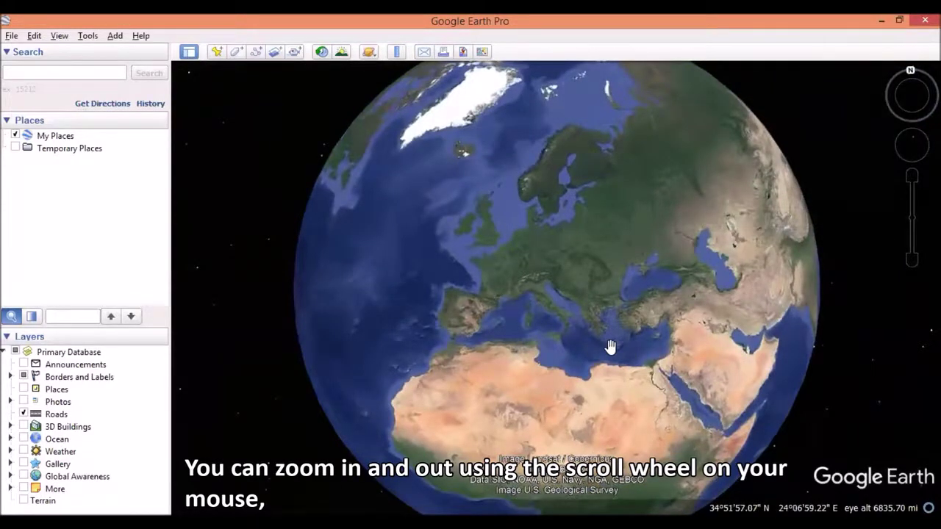
# Zoom in and out over Europe, ending on the Adriatic region at 1321.95 mi eye altitude.
pyautogui.scroll(5, 610, 347)
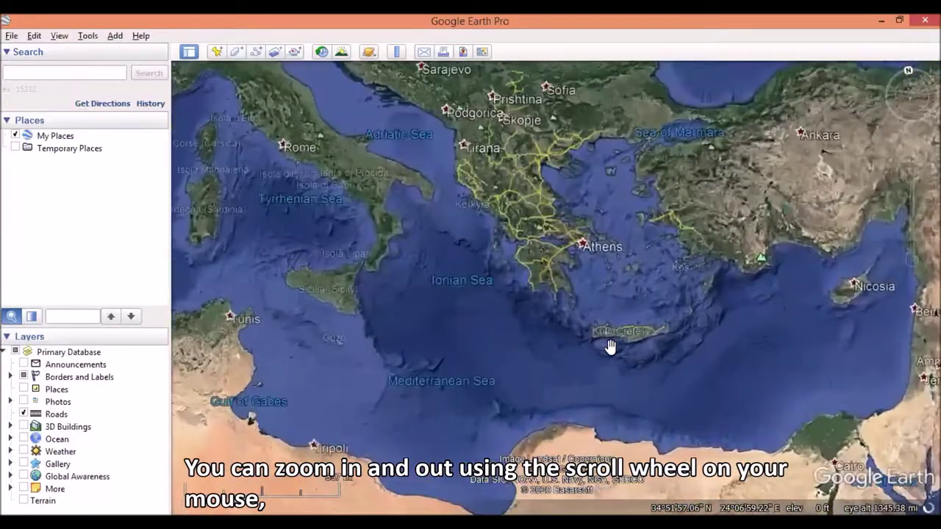
pyautogui.scroll(-5, 610, 347)
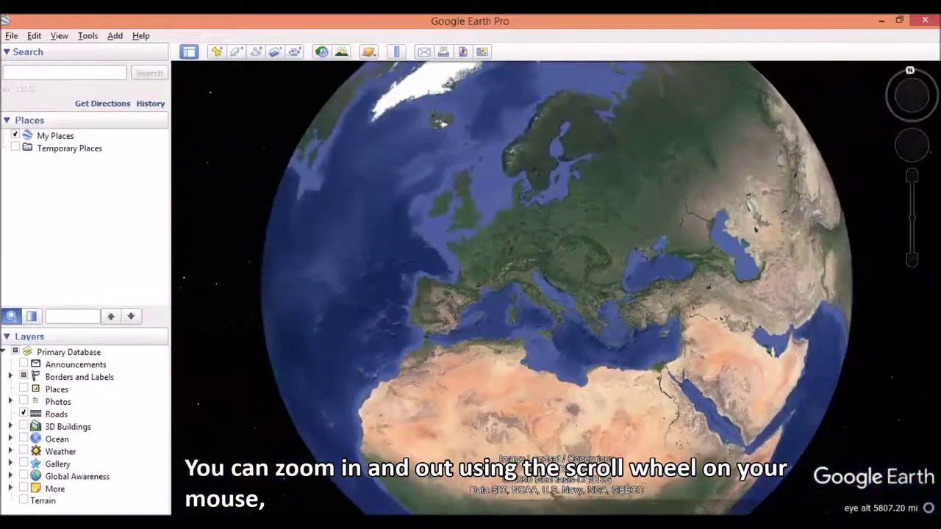
pyautogui.moveTo(910, 222); pyautogui.dragTo(912, 186)
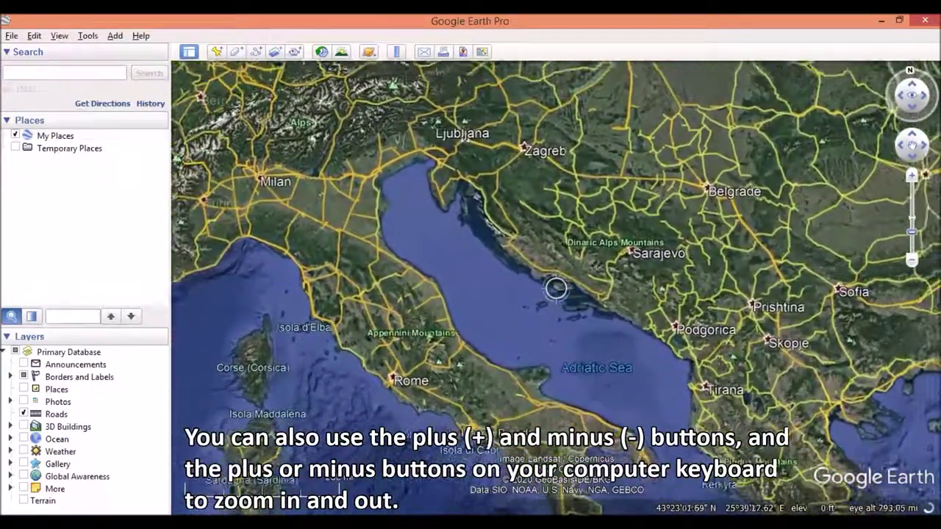
pyautogui.press('+')
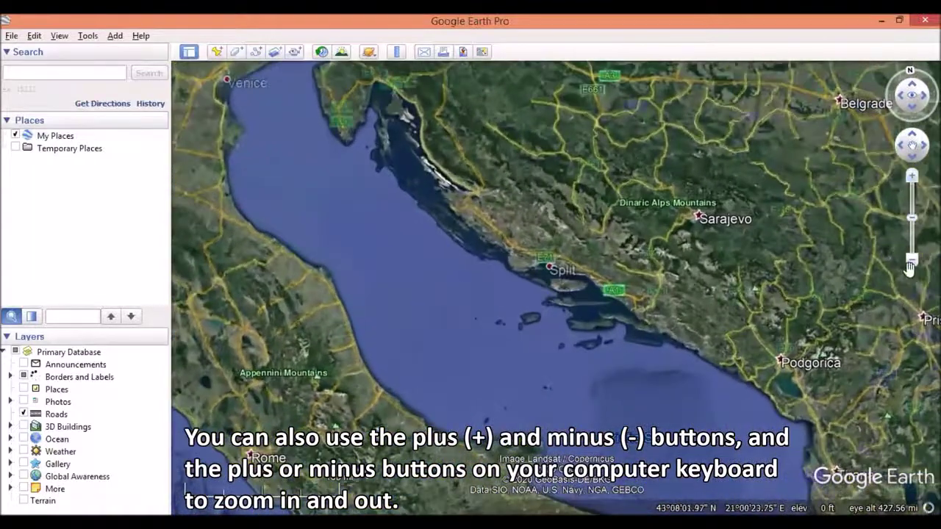
pyautogui.click(912, 262)
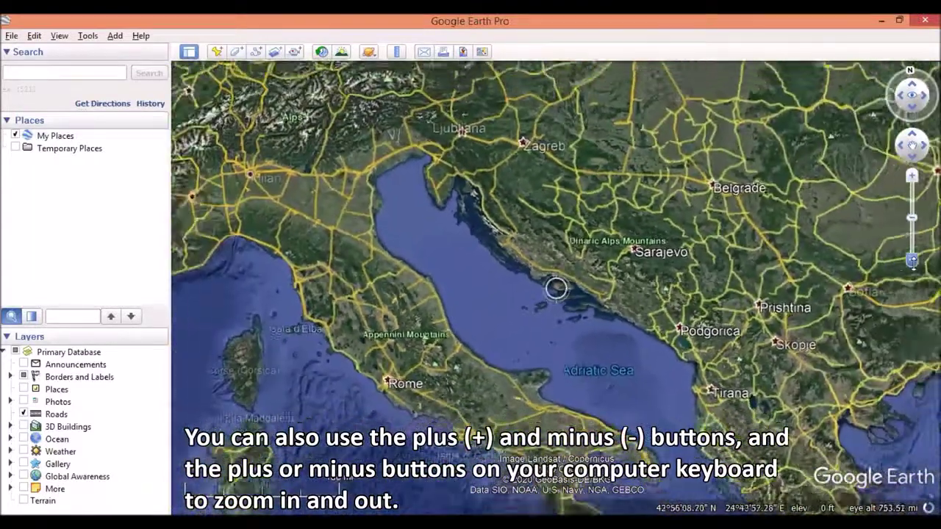
pyautogui.press('+')
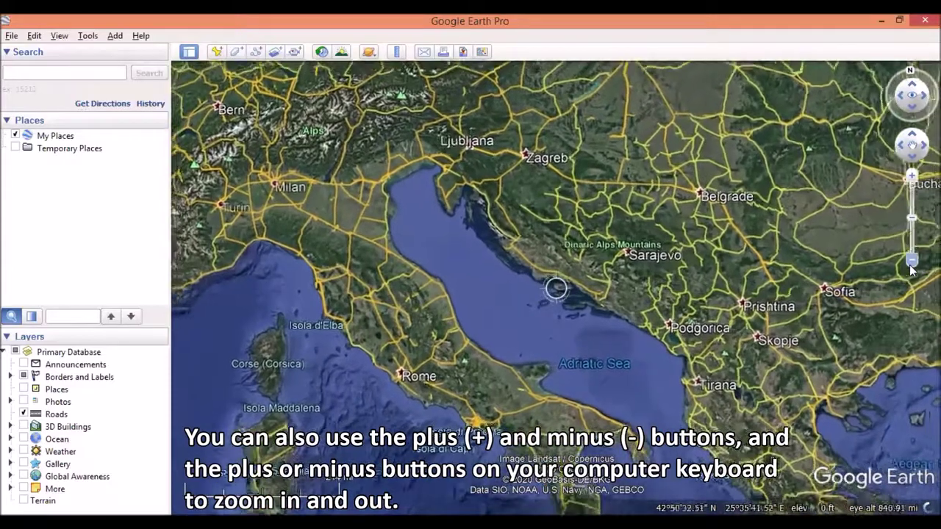
pyautogui.click(911, 262)
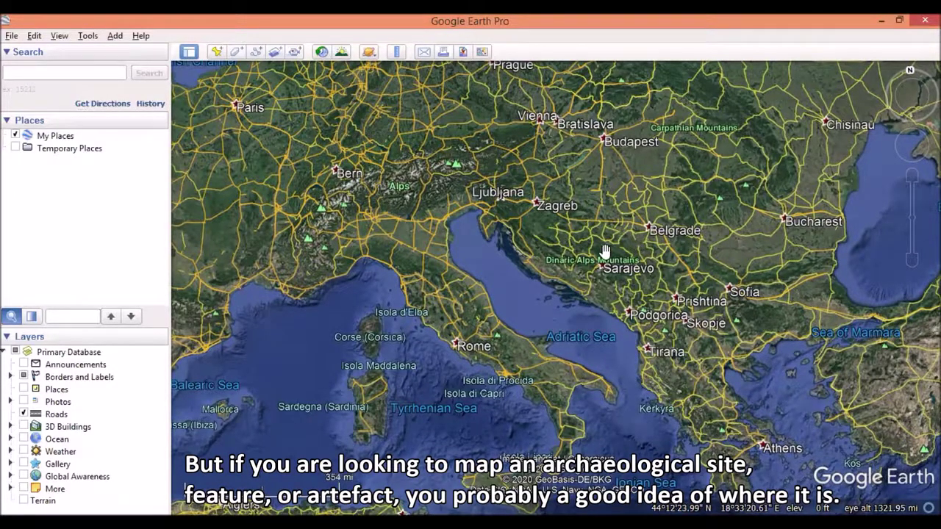
pyautogui.click(87, 74)
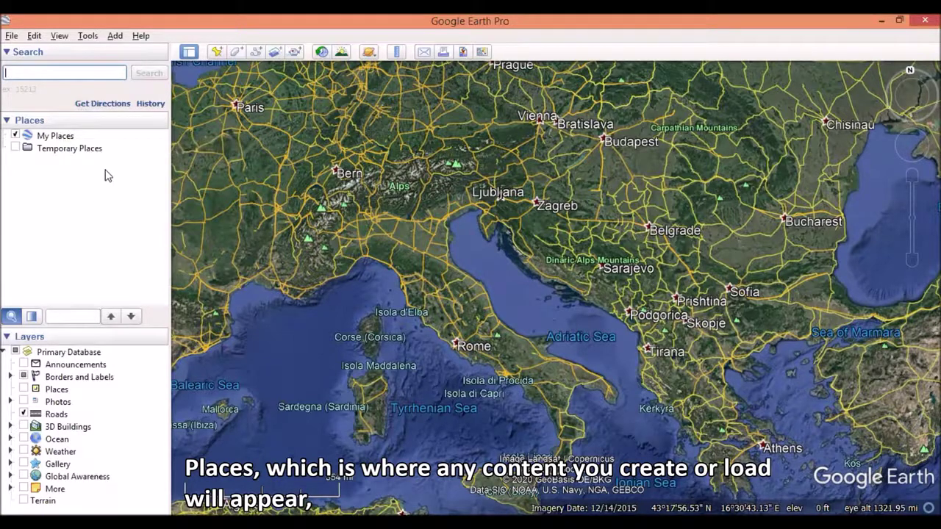
# Turn off the Roads layer and try toggling the Borders and Labels and Places layers.
pyautogui.click(24, 415)
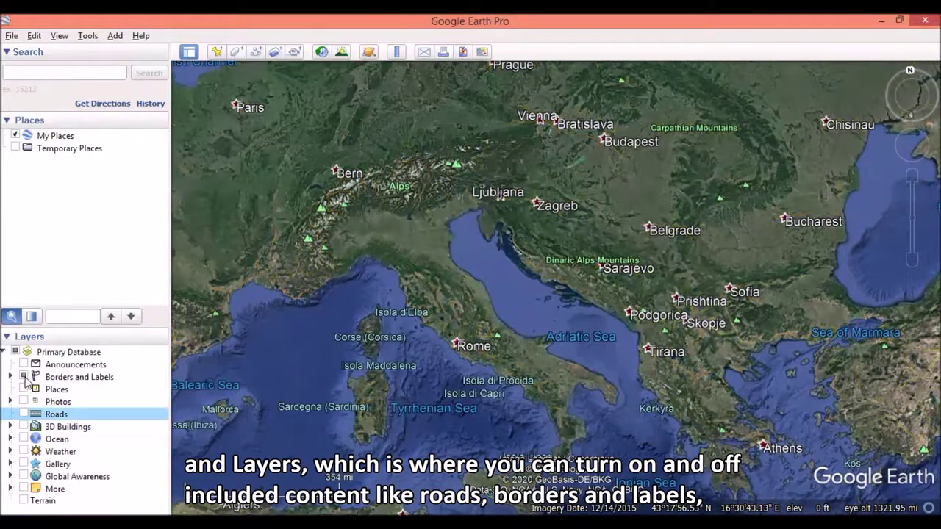
pyautogui.click(24, 376)
pyautogui.click(25, 377)
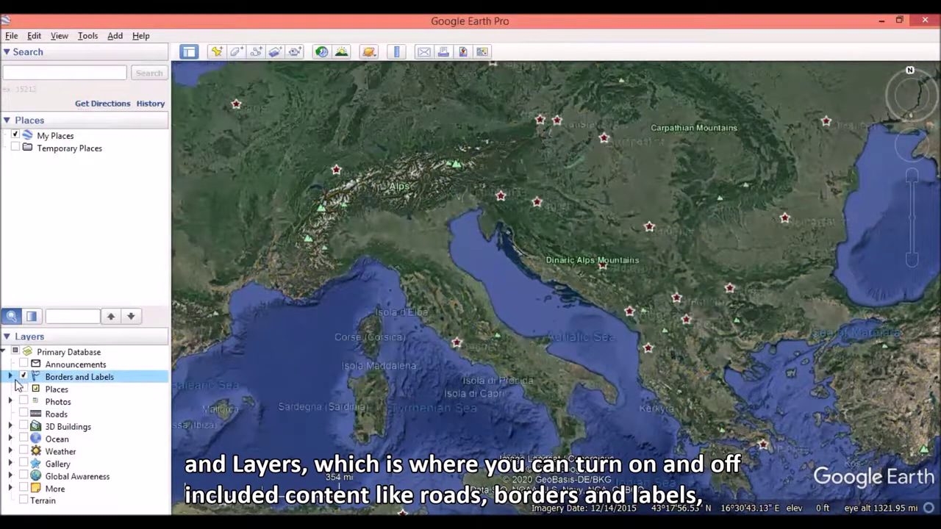
pyautogui.click(24, 389)
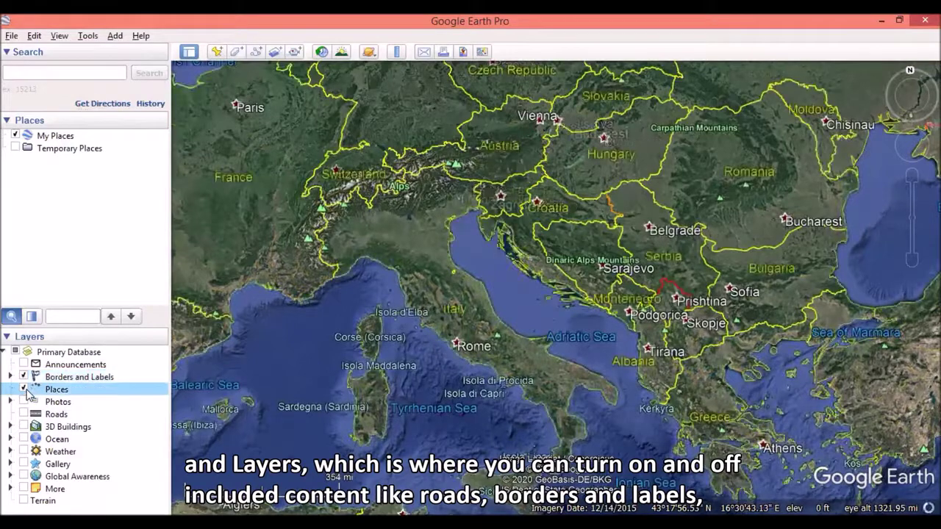
pyautogui.click(24, 390)
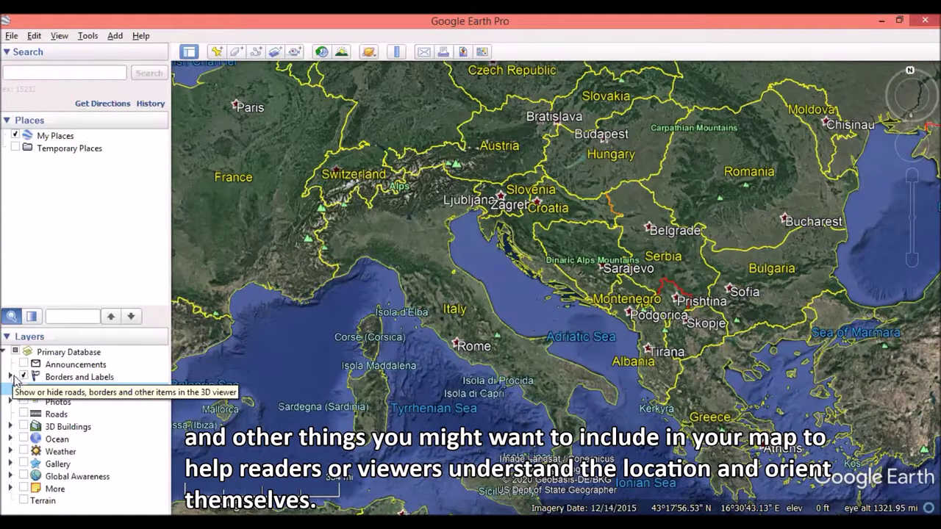
# Try the Borders and Labels sub-layers, then switch all borders and labels off.
pyautogui.click(11, 377)
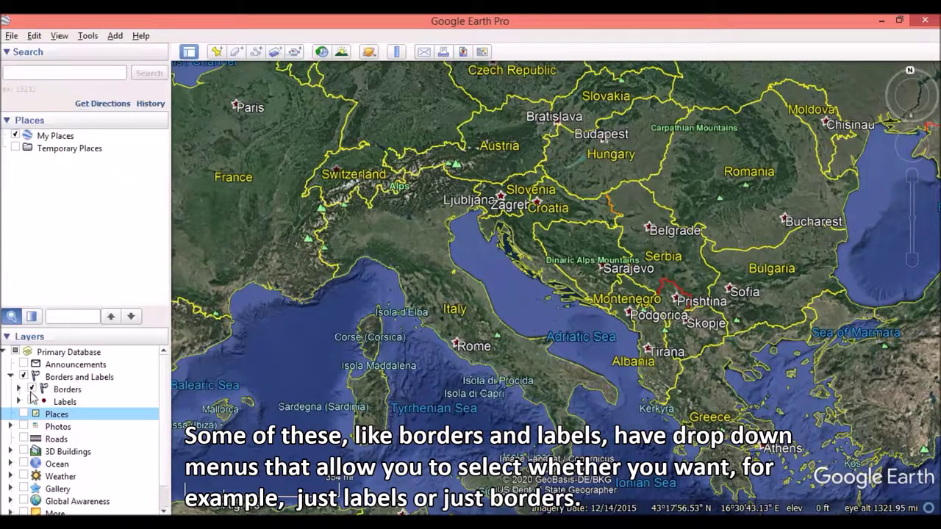
pyautogui.click(31, 389)
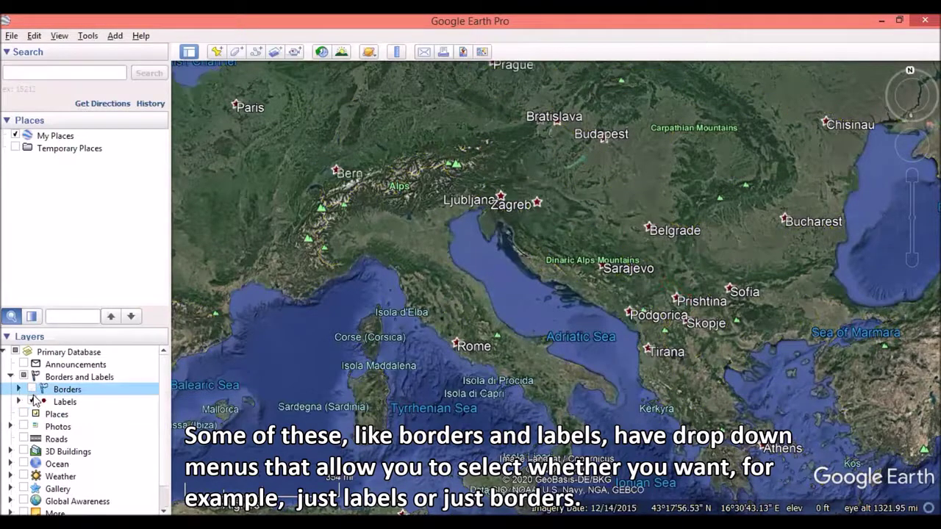
pyautogui.click(33, 402)
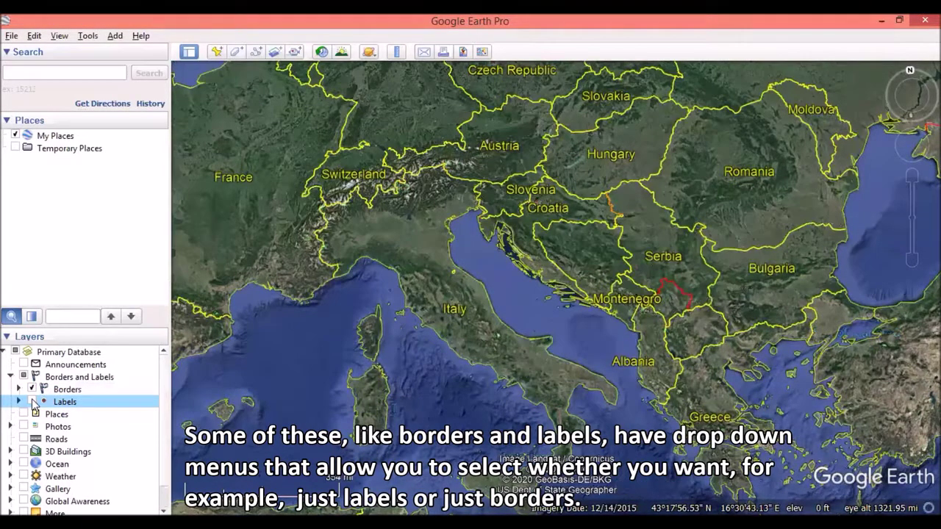
pyautogui.click(23, 377)
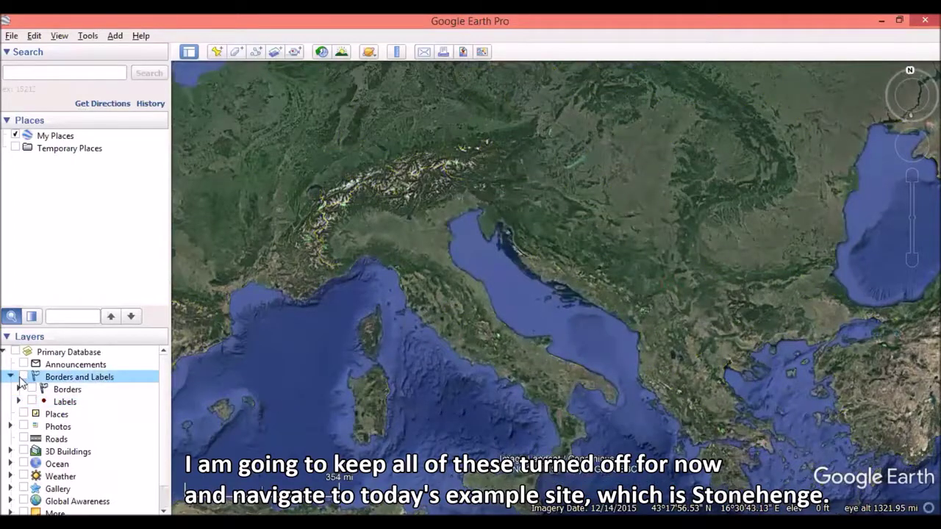
pyautogui.click(10, 378)
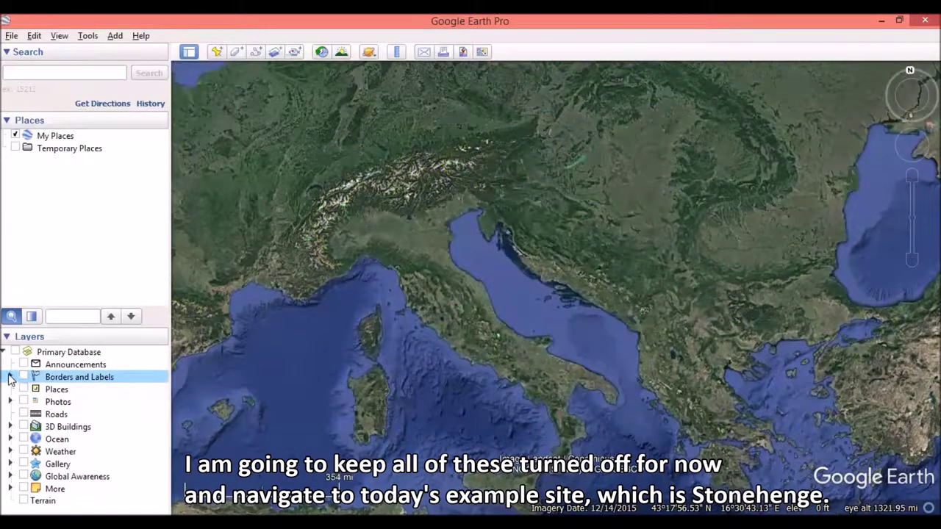
# Search for 'stonehe' and choose Stonehenge, Salisbury from the suggestions to fly there.
pyautogui.click(66, 73)
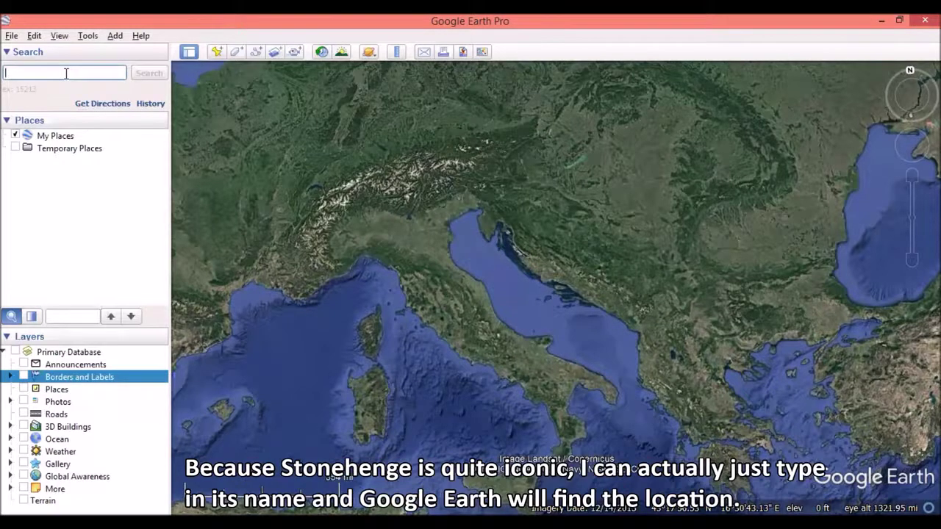
pyautogui.write('stonehe')
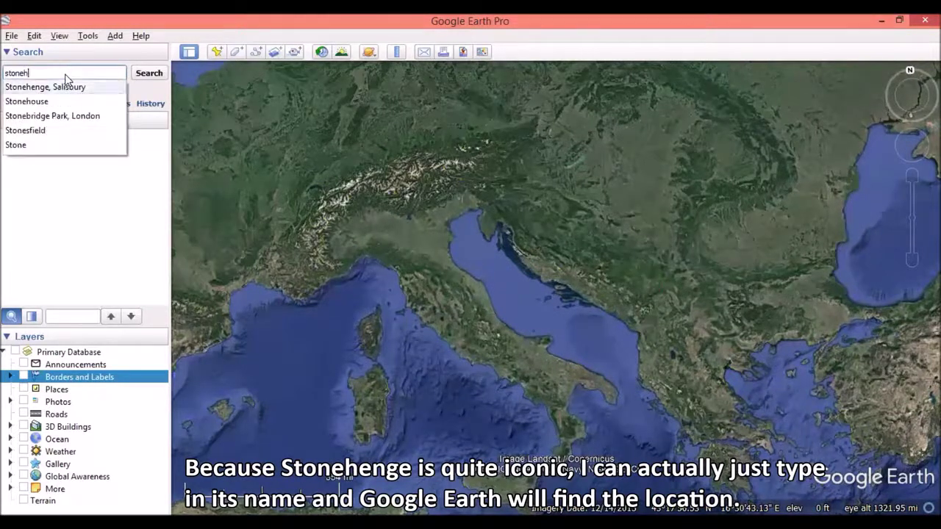
pyautogui.click(73, 88)
pyautogui.click(149, 72)
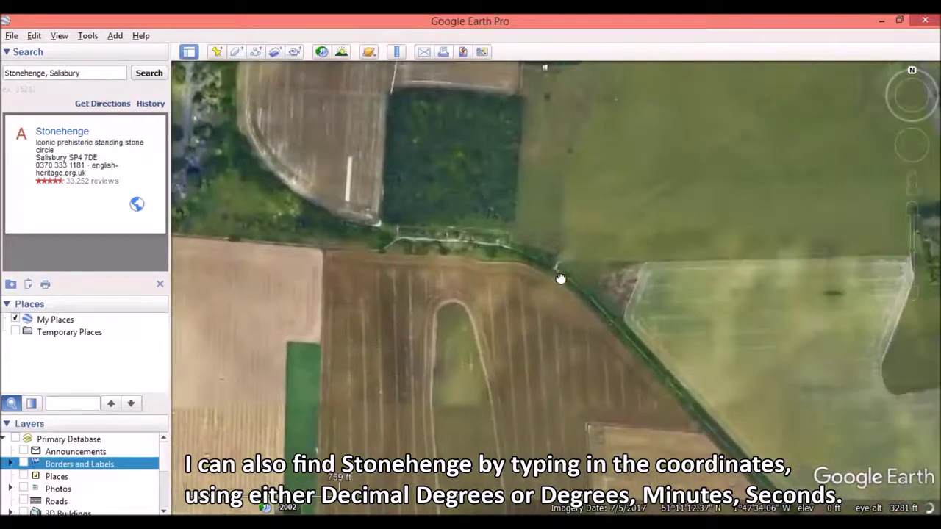
# Replace the search text with the coordinates 51.178887 N, 1.8262301 W and search them.
pyautogui.moveTo(98, 75); pyautogui.dragTo(3, 65)
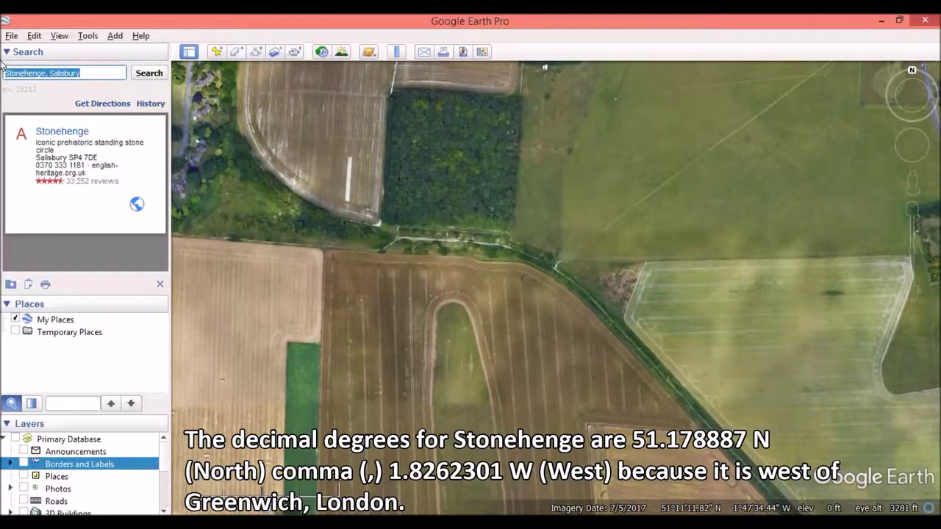
pyautogui.write('5')
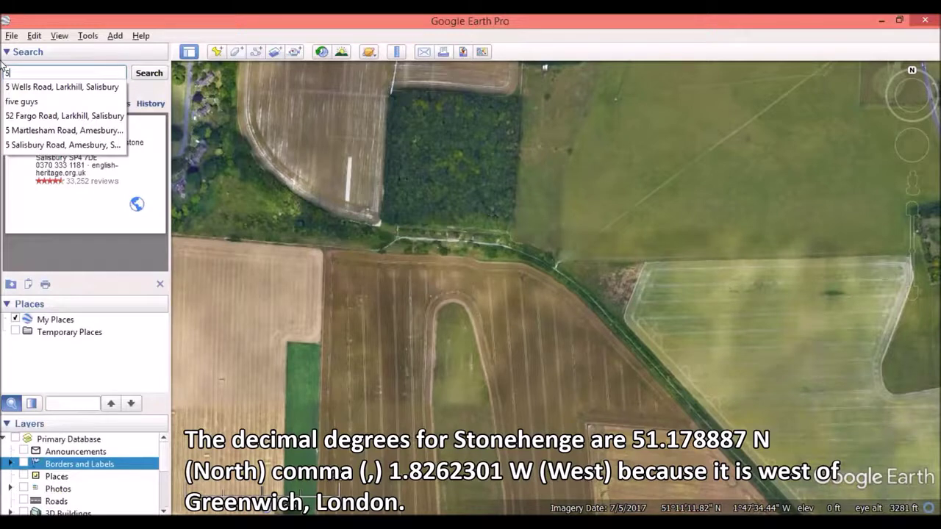
pyautogui.write('1.17')
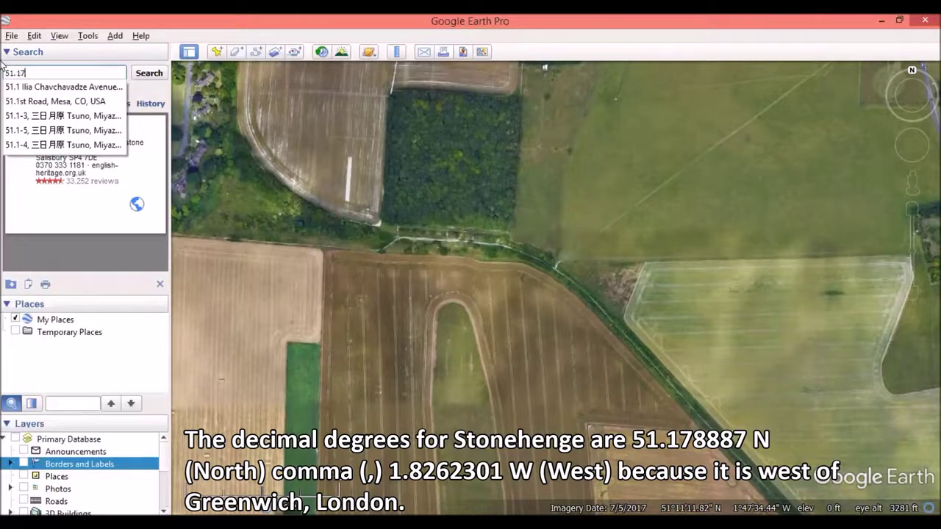
pyautogui.write('8887 N, 1.8262301 W')
pyautogui.click(148, 73)
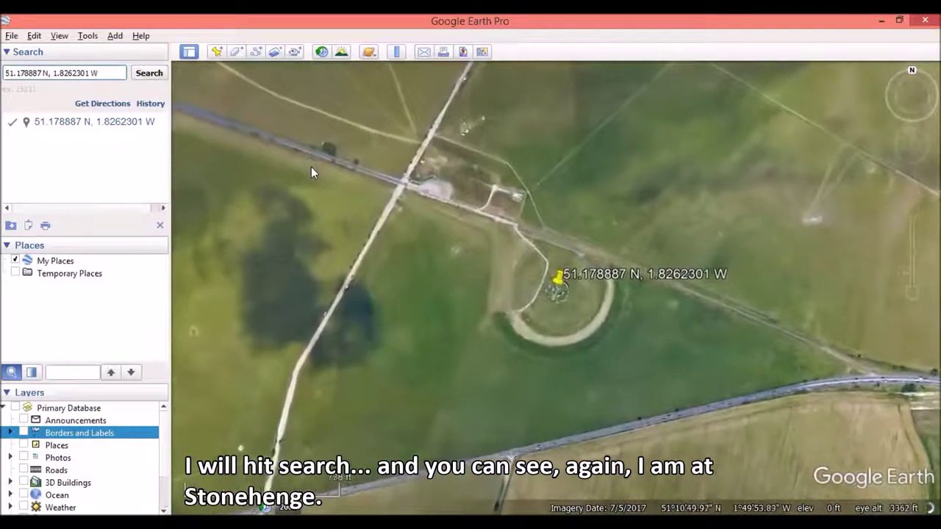
# Search the coordinates 51 10' 43.93" N, 1 49' 34.43" W to pin Stonehenge's stone circle.
pyautogui.moveTo(634, 197); pyautogui.dragTo(515, 231)
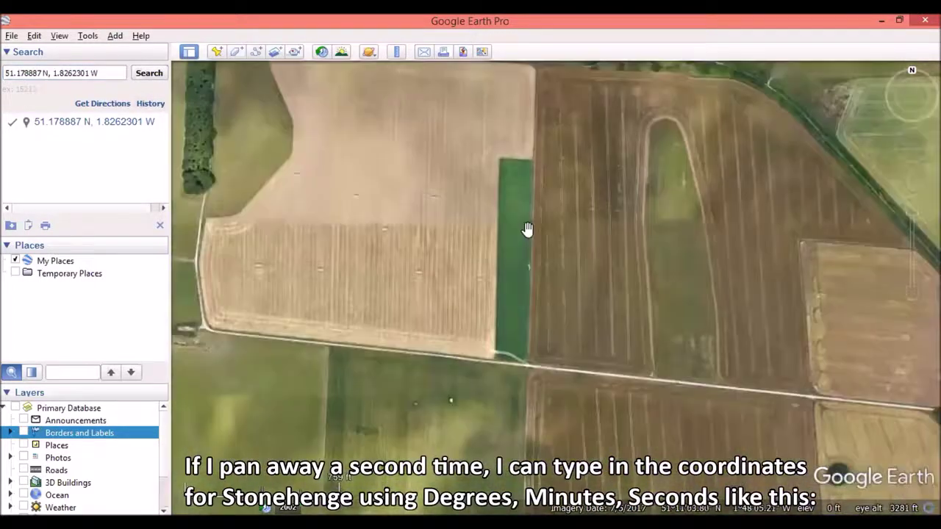
pyautogui.moveTo(113, 78); pyautogui.dragTo(3, 71)
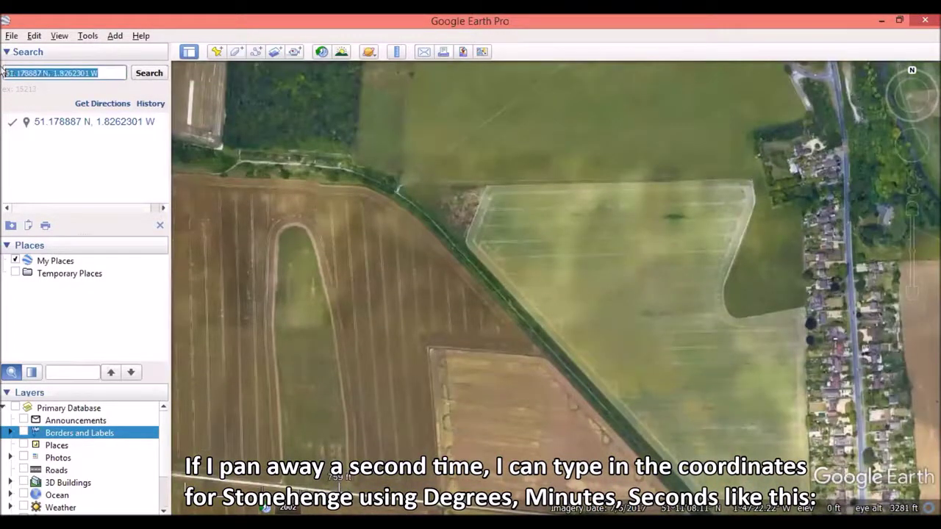
pyautogui.press('BackSpace')
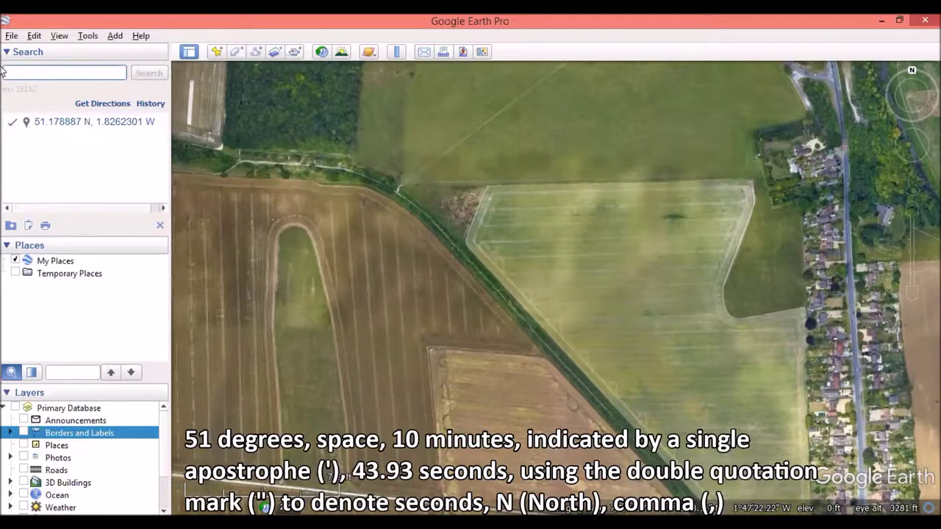
pyautogui.write('51')
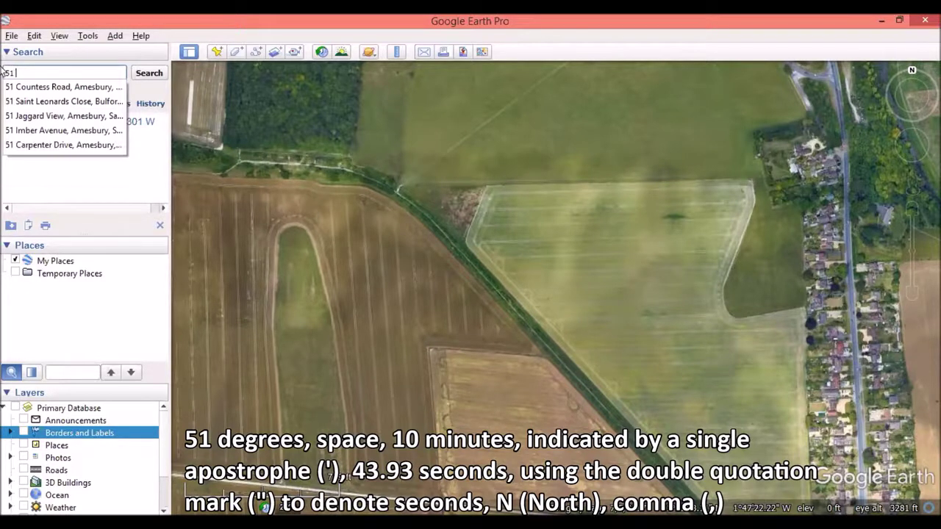
pyautogui.write(' 10')
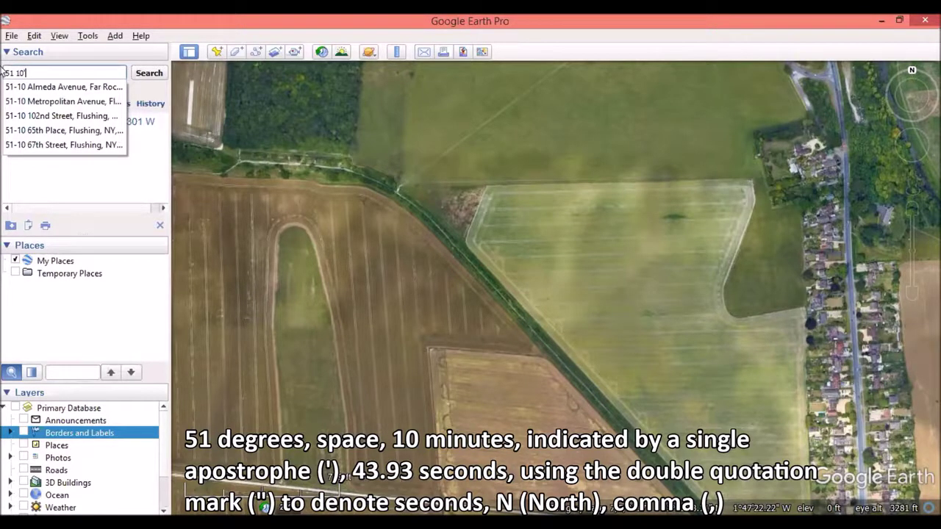
pyautogui.write('\' 43.93" N,')
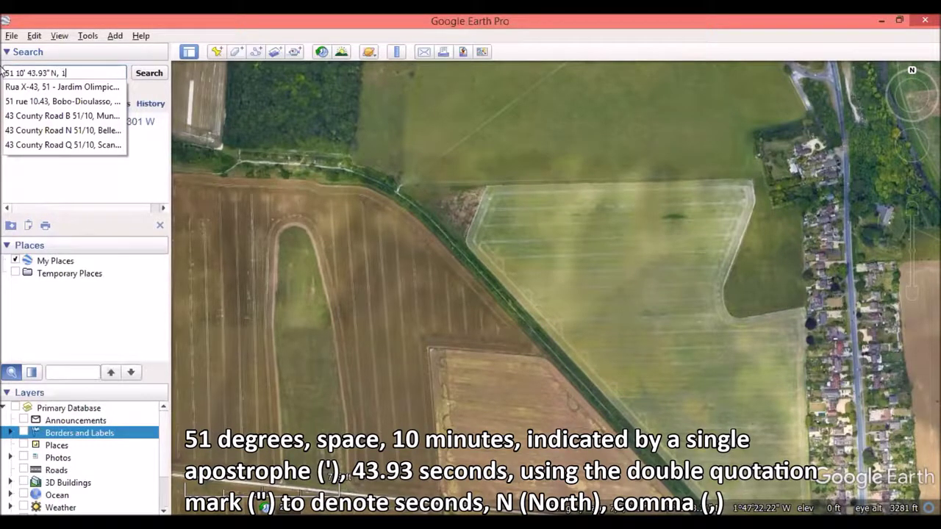
pyautogui.write('1 49')
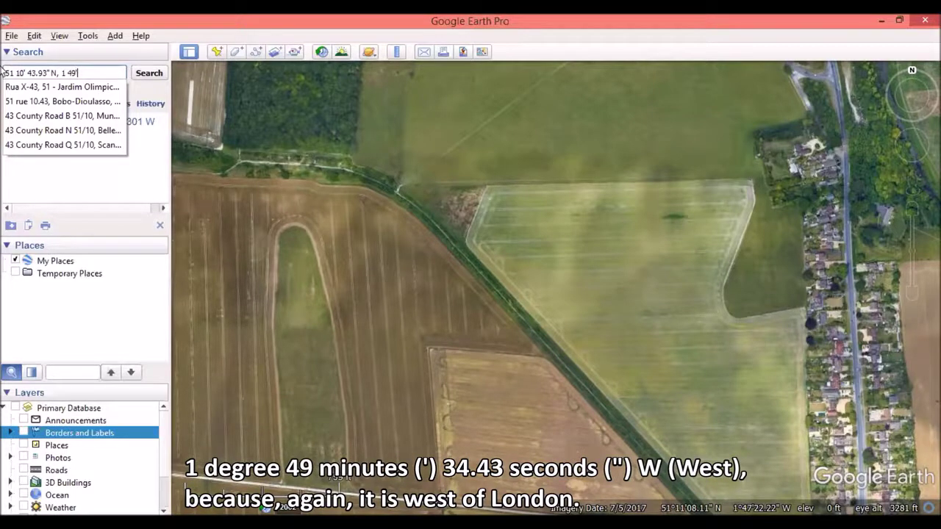
pyautogui.write('\' 34.43" W')
pyautogui.click(154, 75)
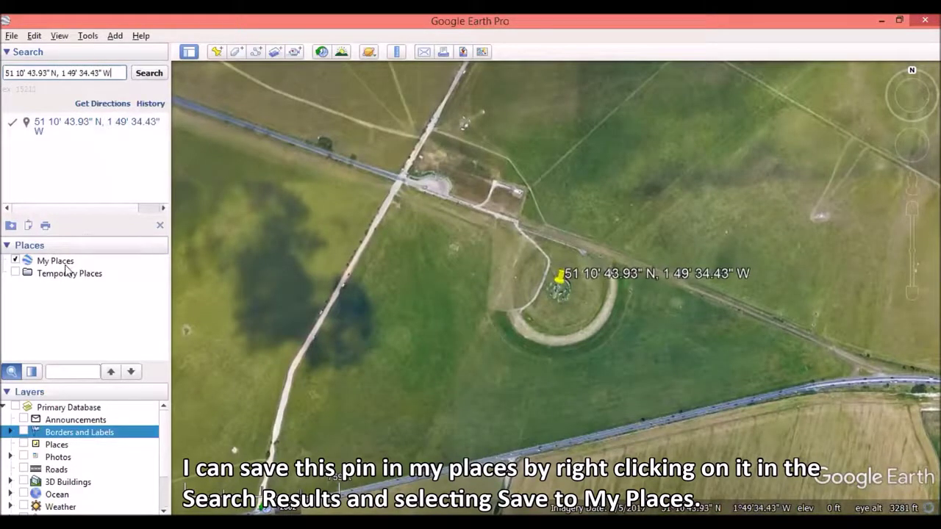
# Save the coordinate search result to My Places from its context menu.
pyautogui.rightClick(73, 129)
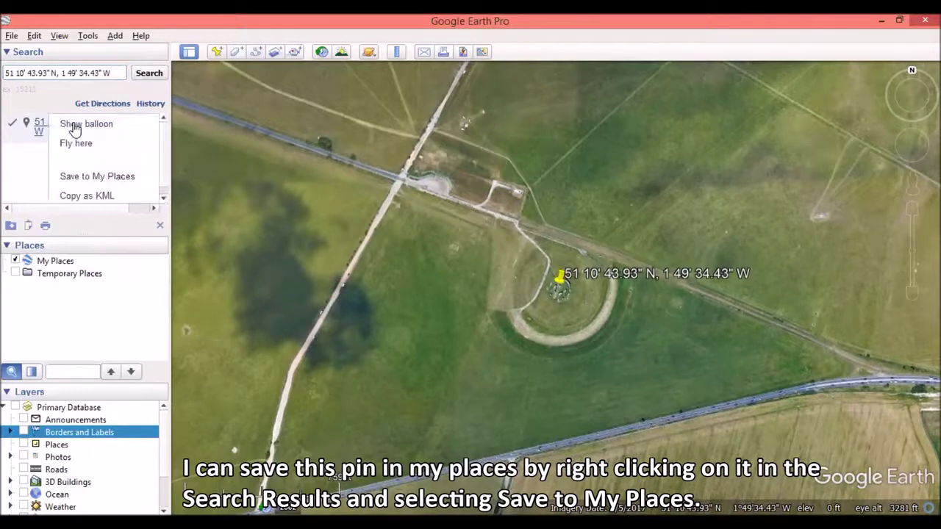
pyautogui.click(87, 176)
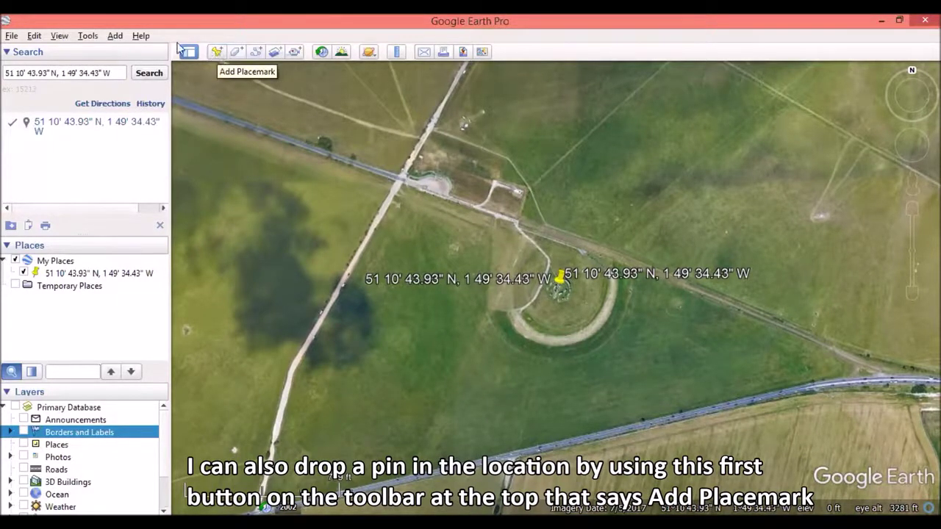
# Add a placemark named 'Stonehenge' at the centre of the view.
pyautogui.click(217, 52)
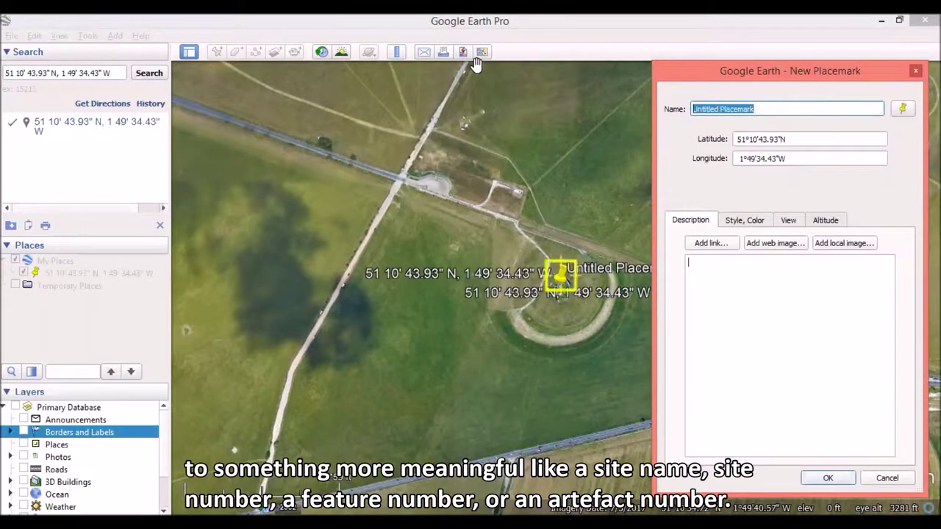
pyautogui.write('Ston')
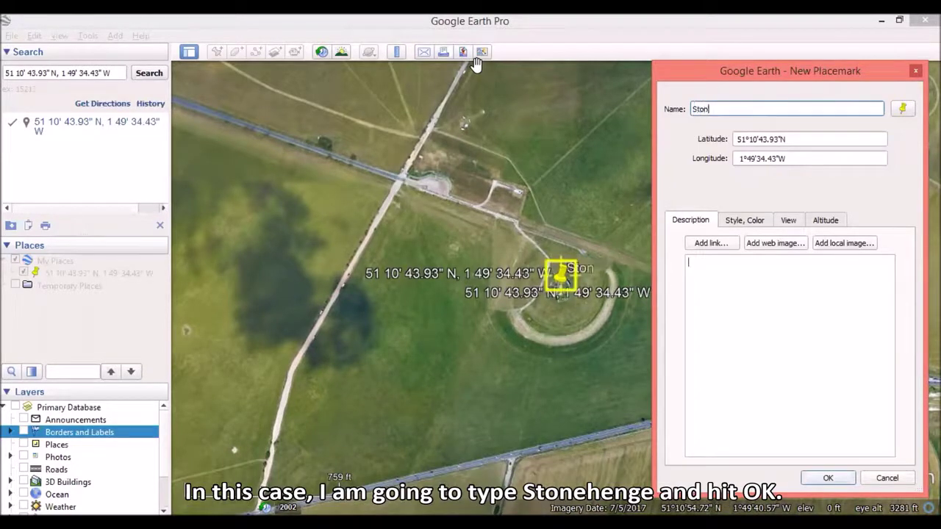
pyautogui.write('ehenge')
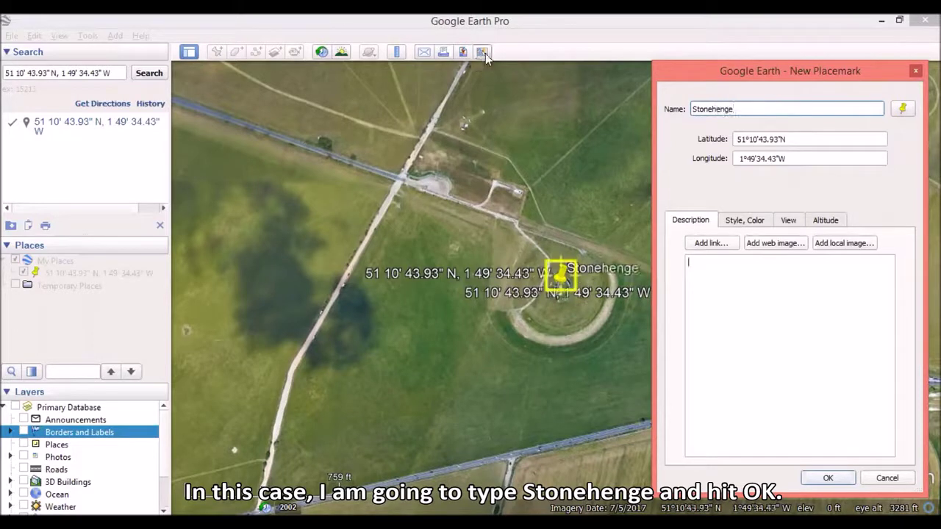
pyautogui.click(828, 478)
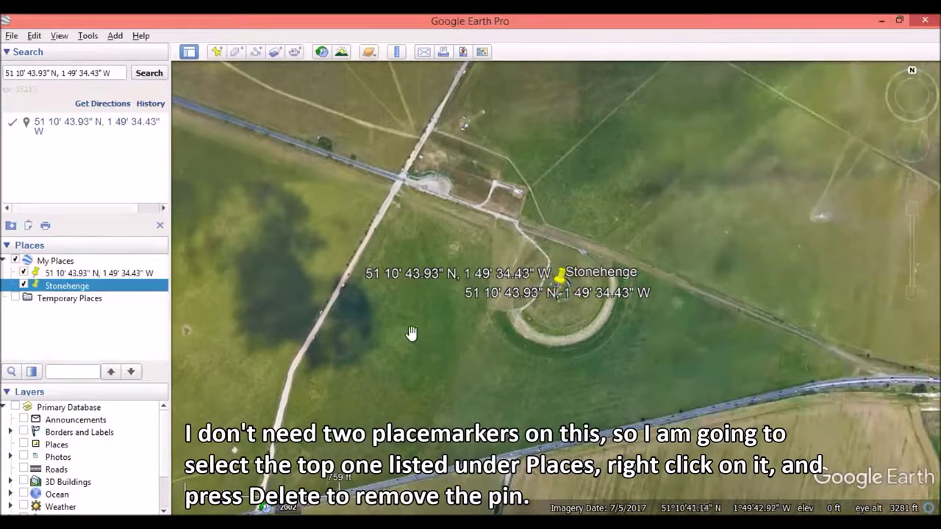
# Delete the coordinate placemark from My Places and clear the search results.
pyautogui.click(116, 273)
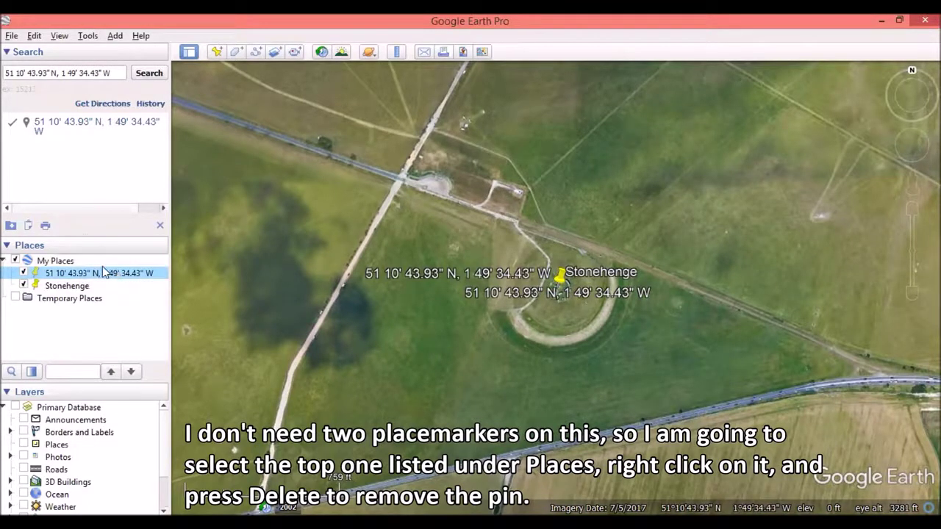
pyautogui.rightClick(106, 274)
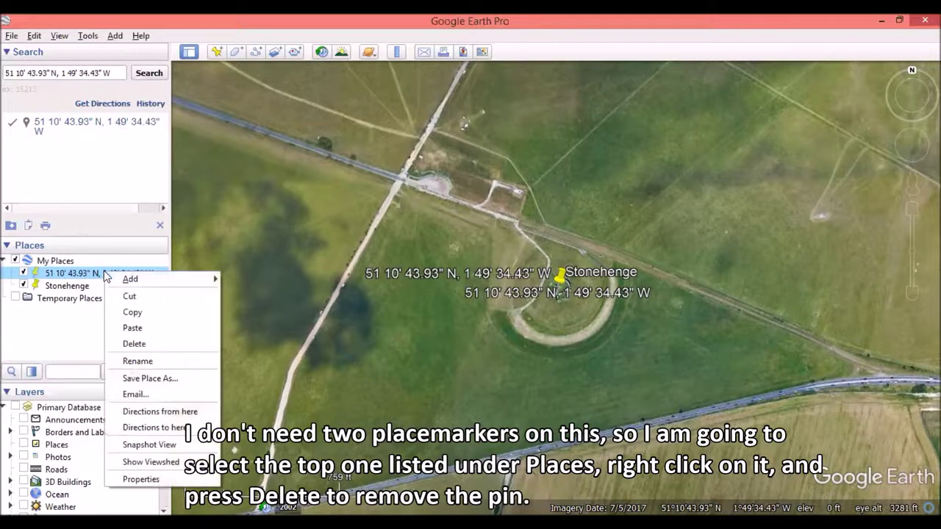
pyautogui.click(134, 344)
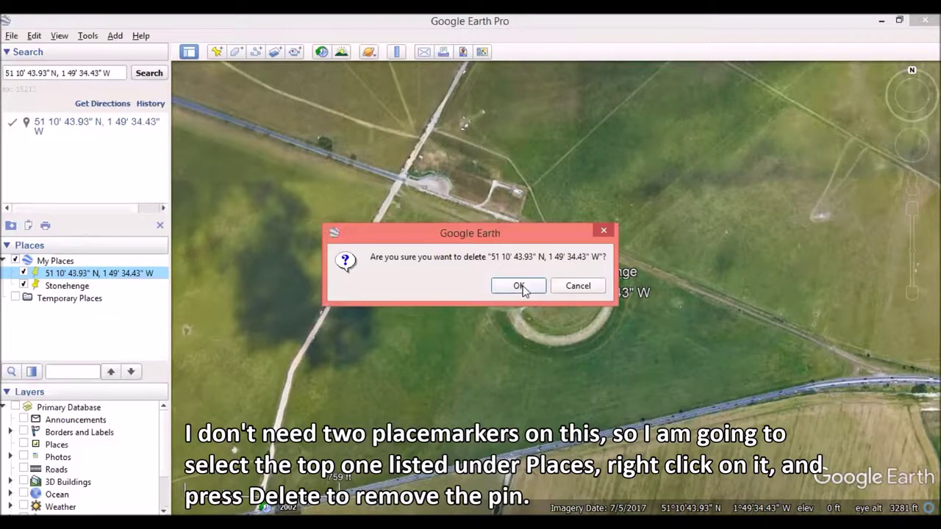
pyautogui.click(521, 285)
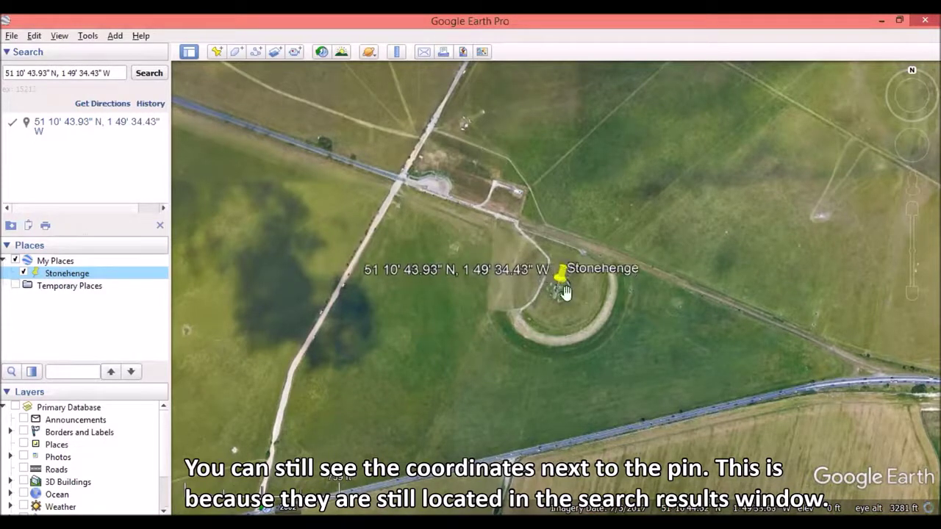
pyautogui.click(160, 227)
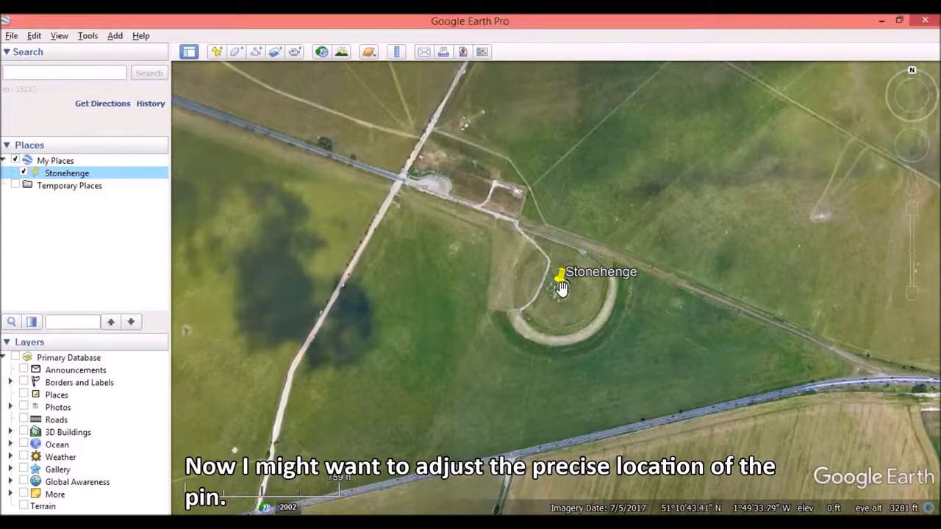
# Zoom in close on the Stonehenge placemark and centre the stone circle in view.
pyautogui.scroll(5, 560, 289)
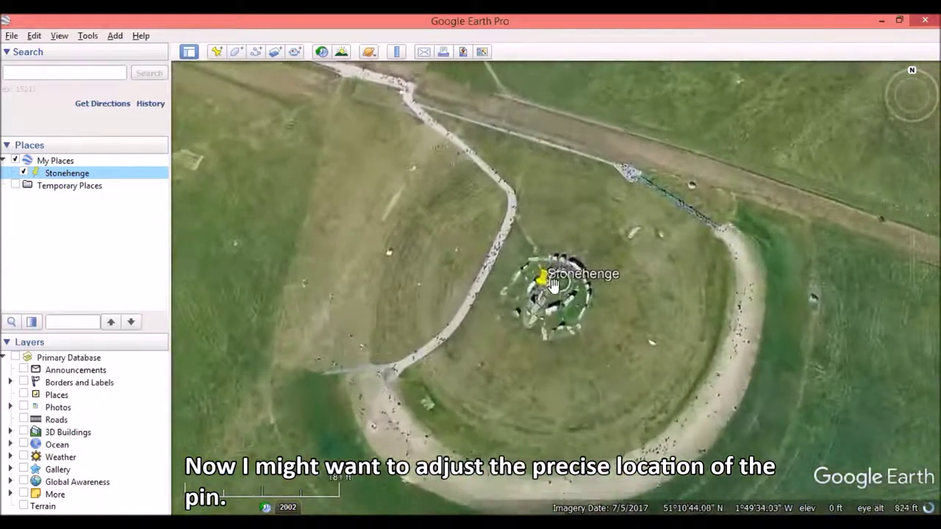
pyautogui.scroll(3, 553, 285)
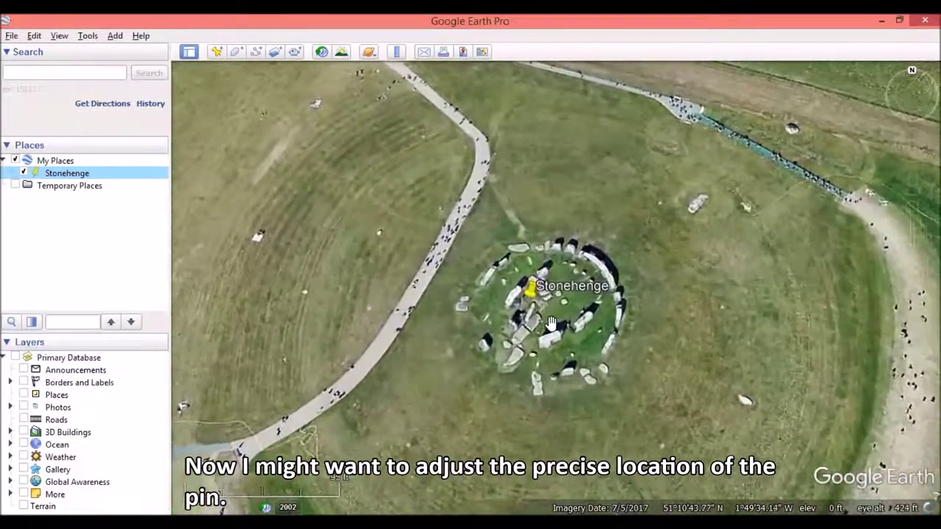
pyautogui.scroll(2, 550, 321)
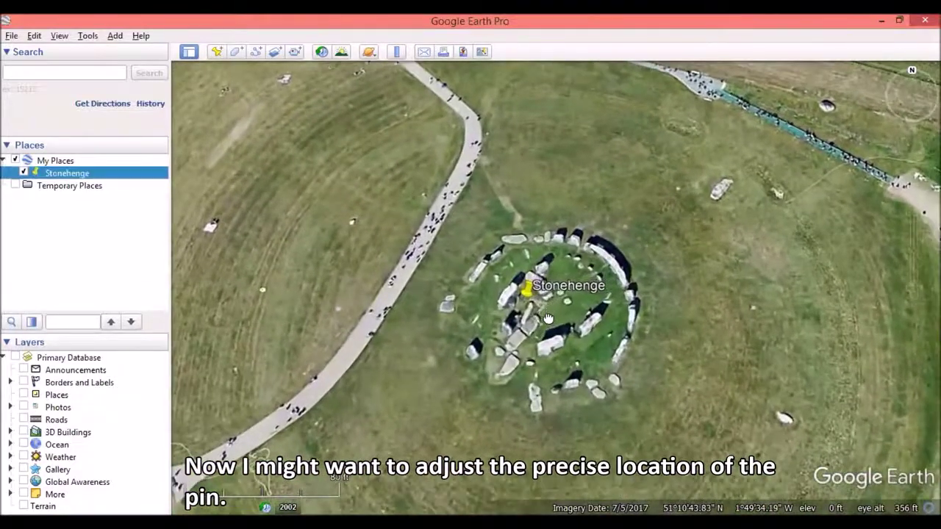
pyautogui.moveTo(548, 318); pyautogui.dragTo(518, 295)
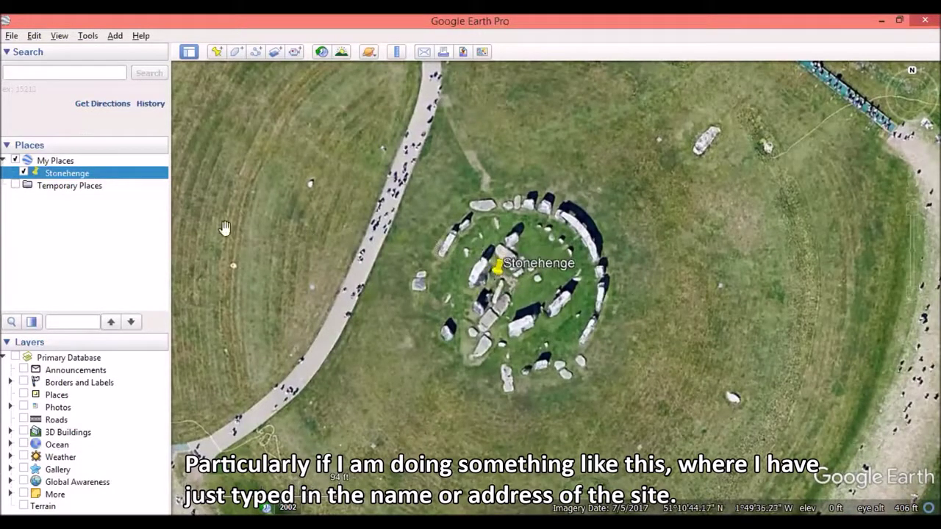
# Drag the Stonehenge pin to the stone circle's centre at 51°10'43.88"N, 1°49'34.21"W.
pyautogui.rightClick(88, 177)
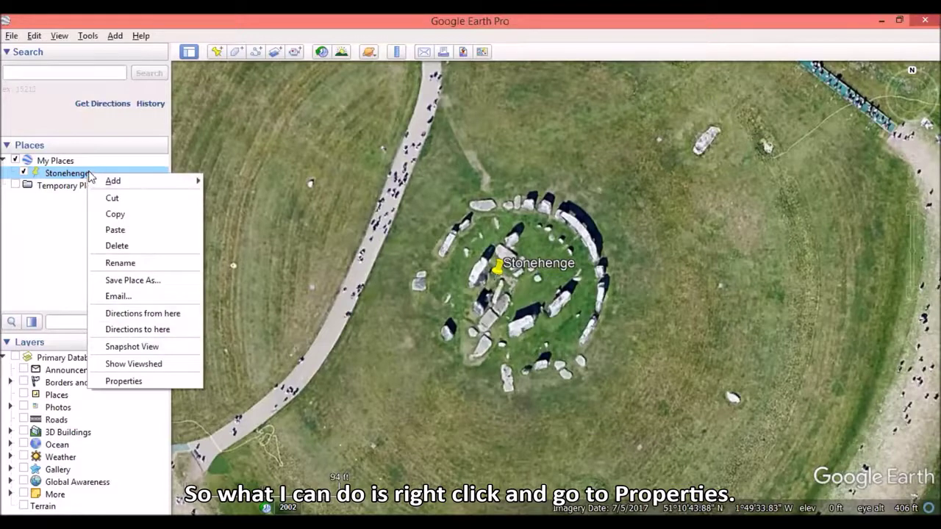
pyautogui.click(123, 382)
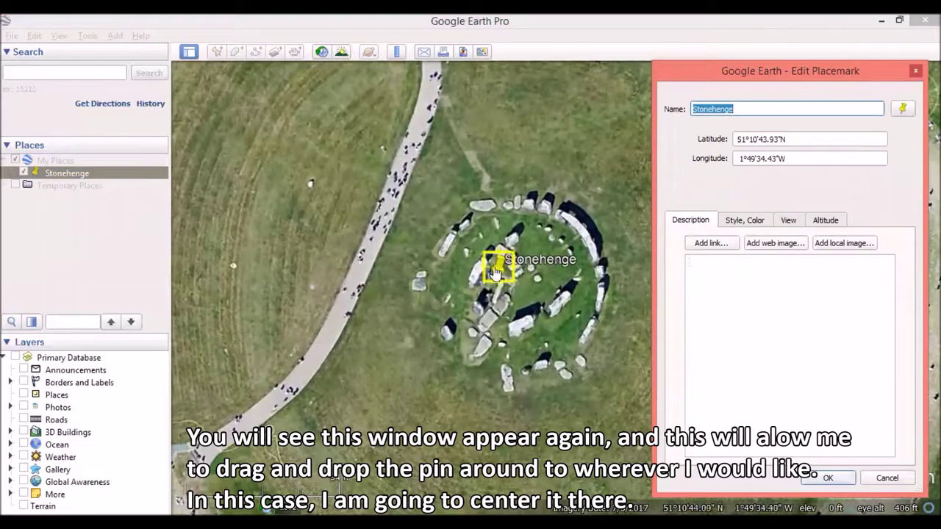
pyautogui.moveTo(495, 272); pyautogui.dragTo(519, 294)
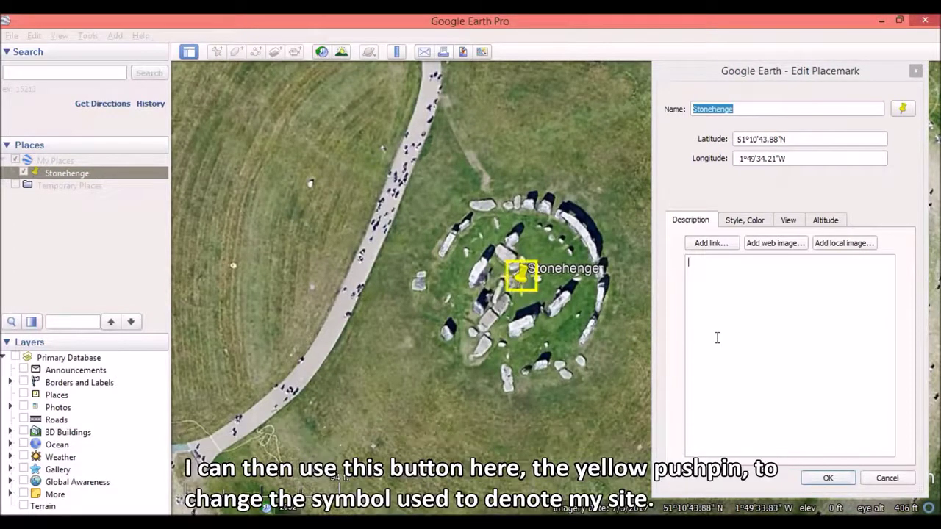
# Swap the yellow pushpin for the circle dot icon at scale 1.2.
pyautogui.click(904, 110)
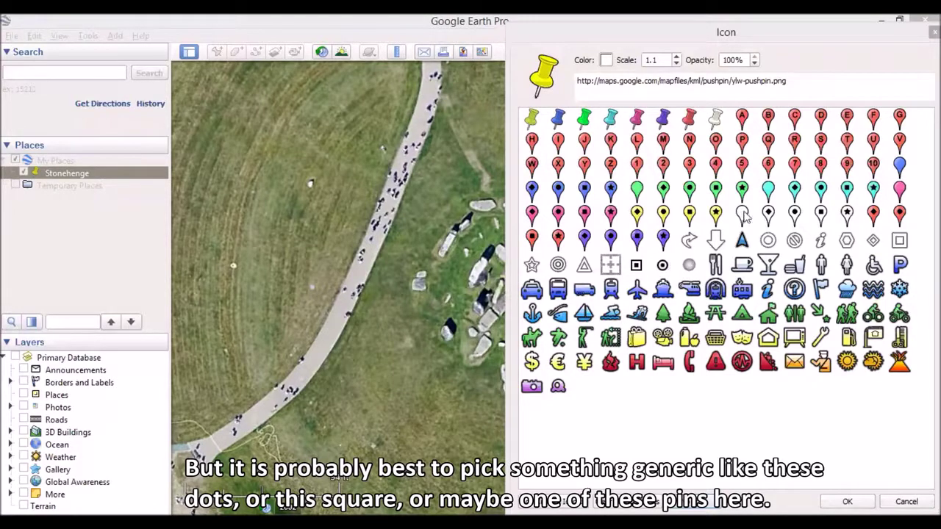
pyautogui.click(662, 266)
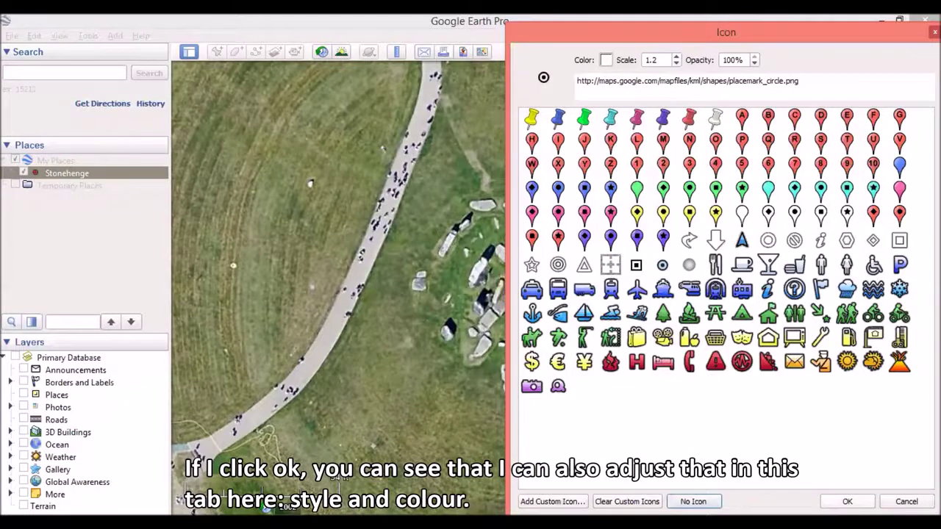
pyautogui.click(848, 501)
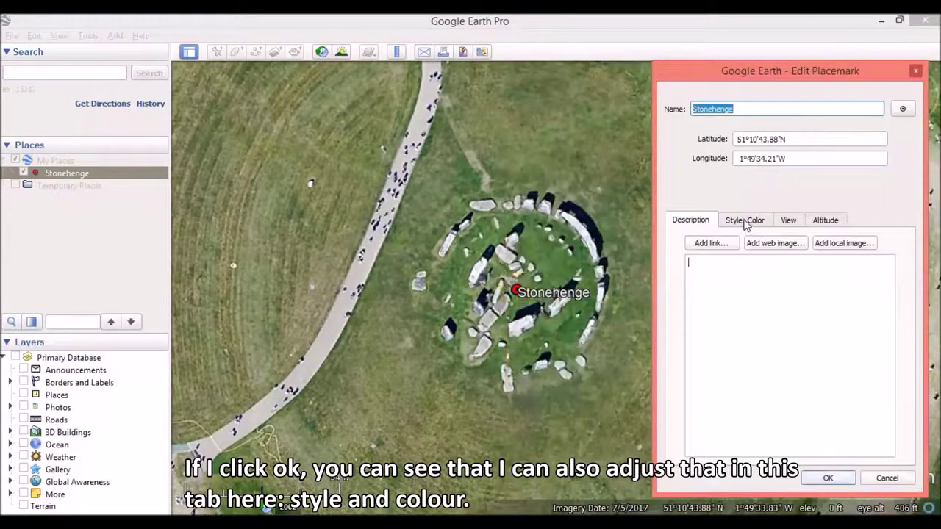
# Set the Stonehenge label colour to white after briefly trying yellow.
pyautogui.click(748, 222)
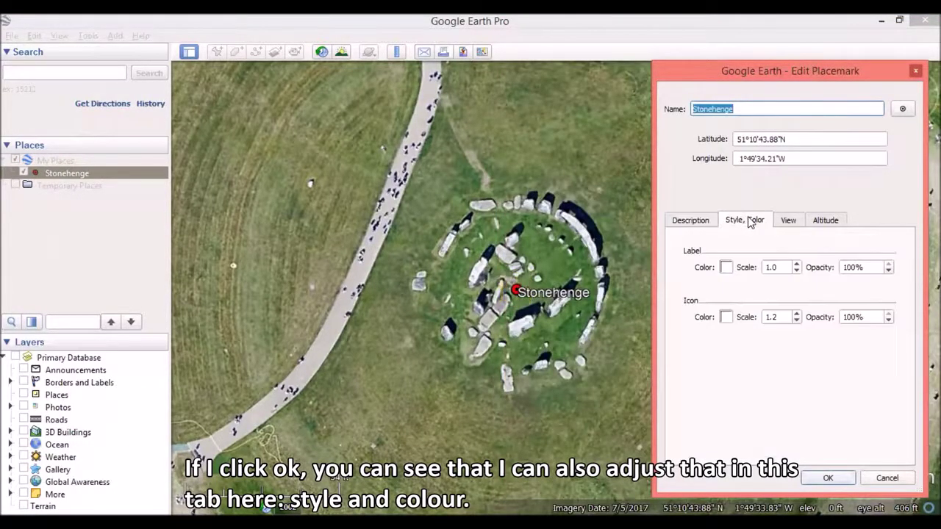
pyautogui.click(726, 317)
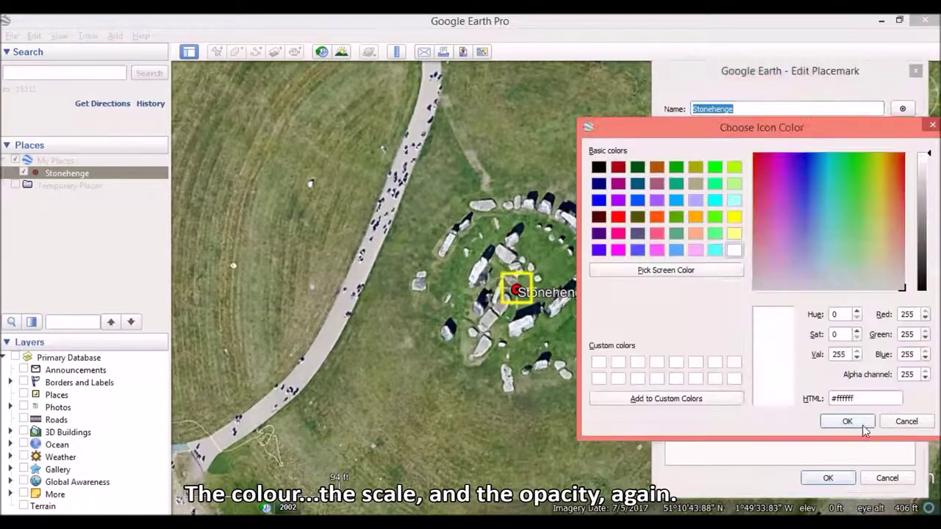
pyautogui.click(900, 421)
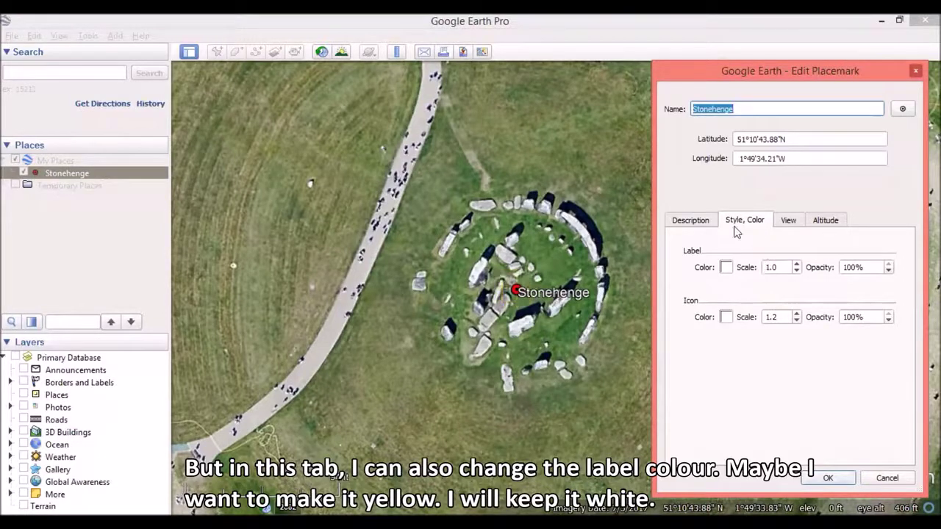
pyautogui.click(725, 267)
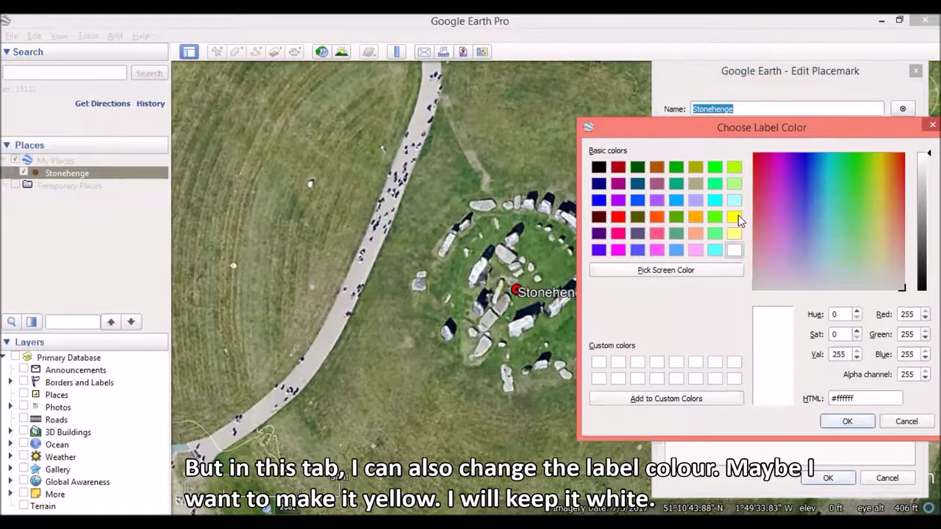
pyautogui.click(736, 215)
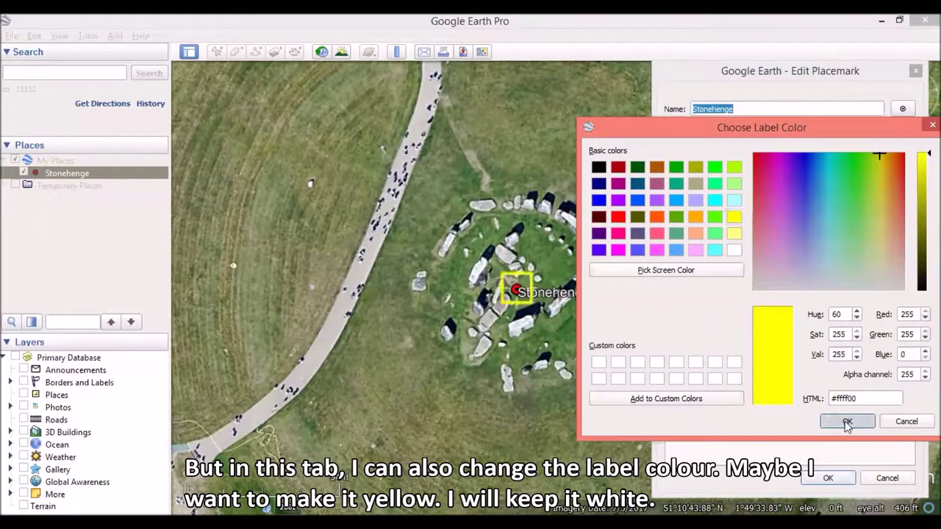
pyautogui.click(847, 421)
pyautogui.click(725, 268)
pyautogui.click(734, 250)
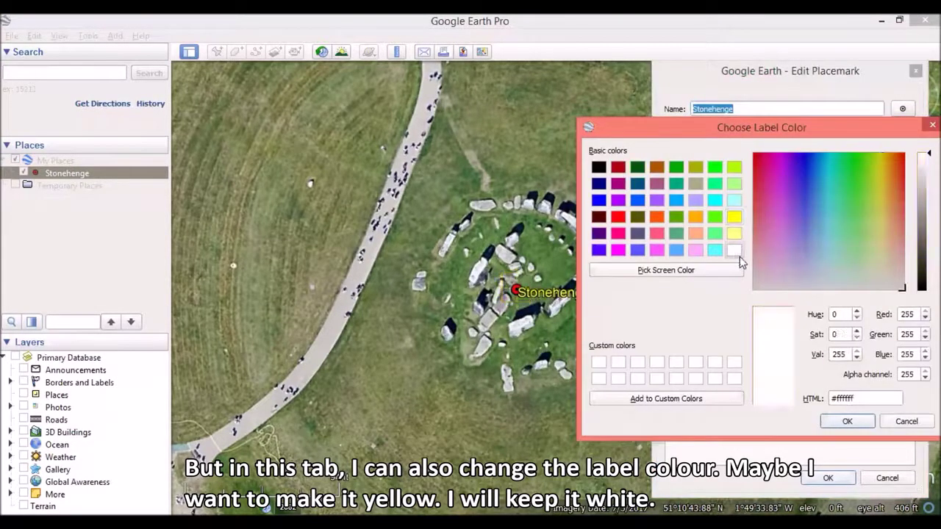
pyautogui.click(853, 421)
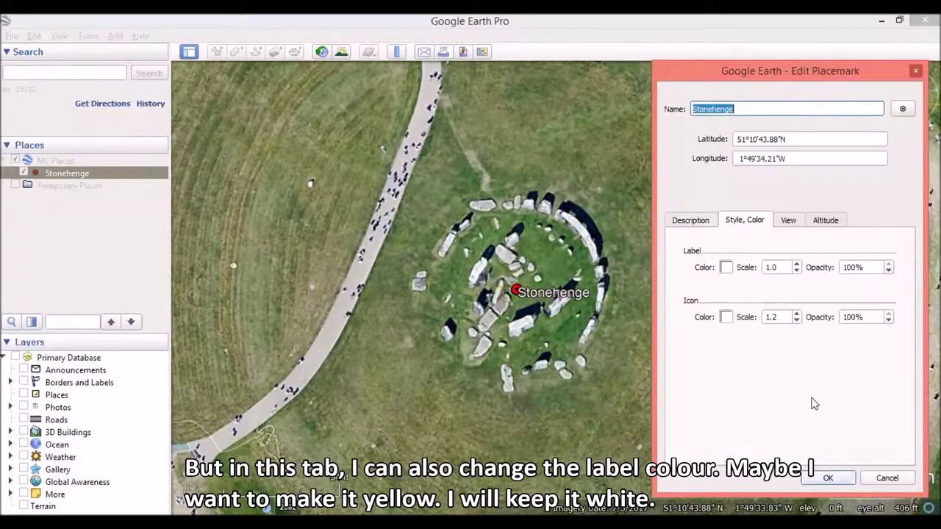
# Lower the icon scale to 1.0 and apply the placemark edits.
pyautogui.click(797, 321)
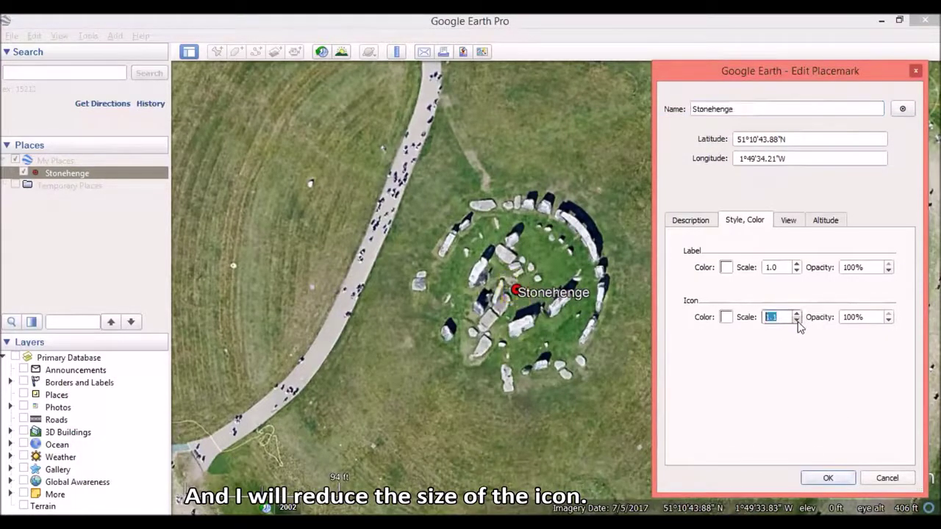
pyautogui.click(797, 322)
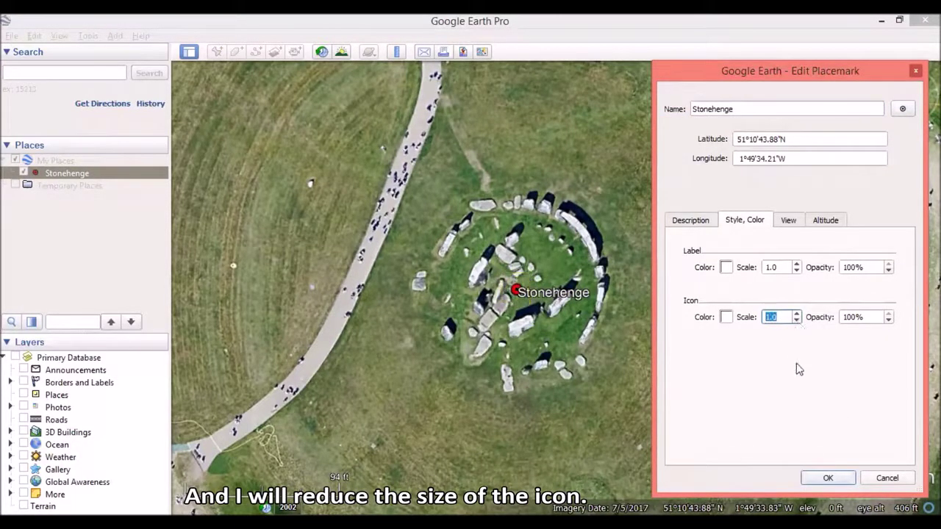
pyautogui.click(829, 478)
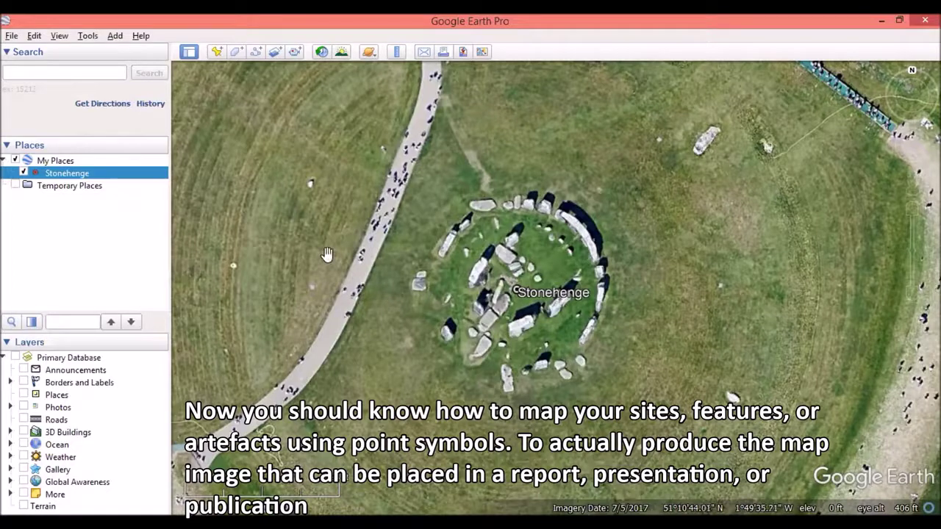
# Bring up the File > Save options to reach Save Image.
pyautogui.click(10, 39)
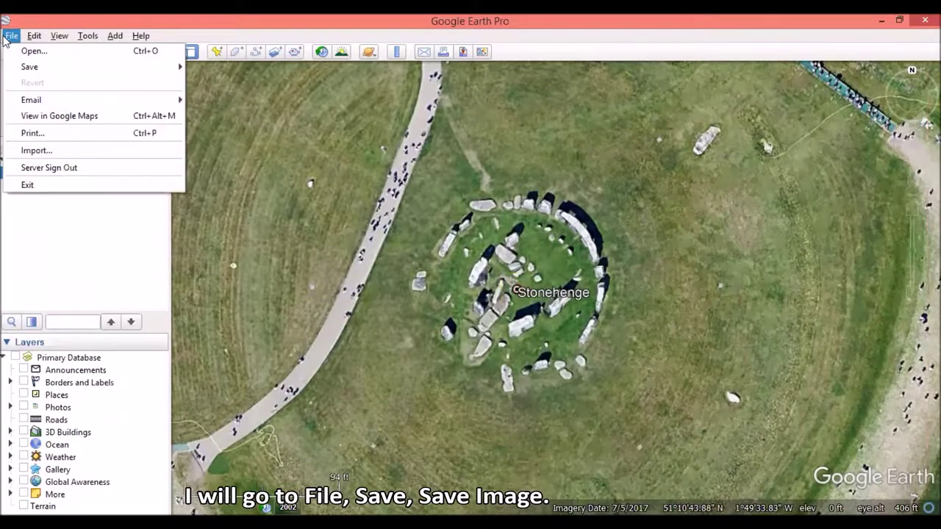
pyautogui.moveTo(22, 69)
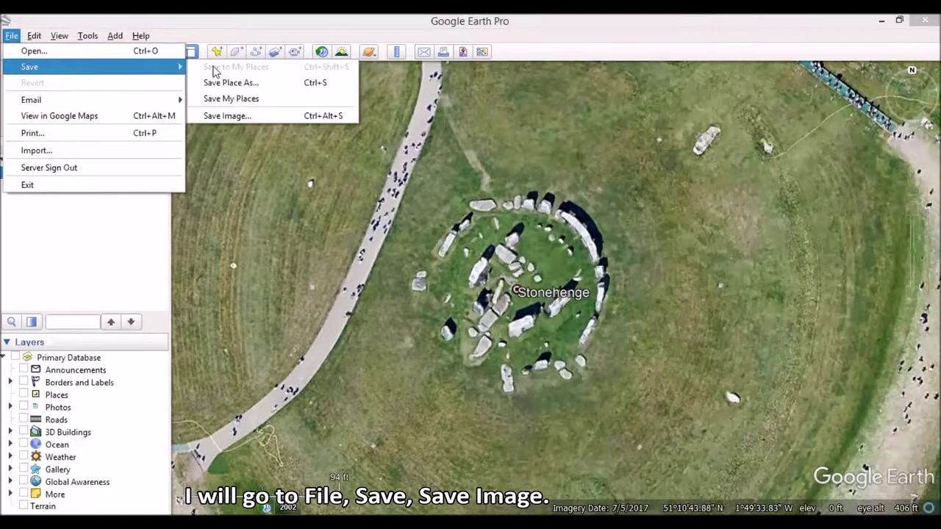
# Enter the Save Image layout, clear the map description, and leave the Stonehenge legend unchanged.
pyautogui.click(235, 116)
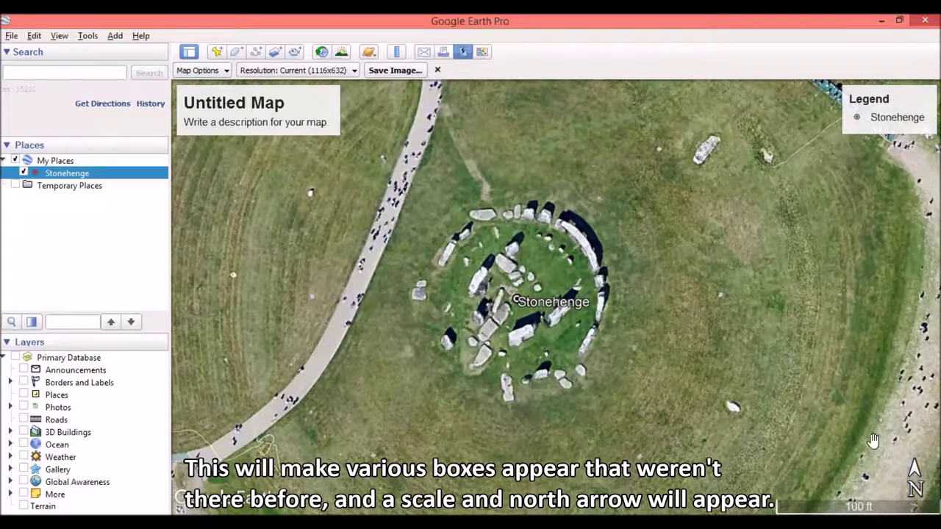
pyautogui.click(268, 108)
pyautogui.click(583, 291)
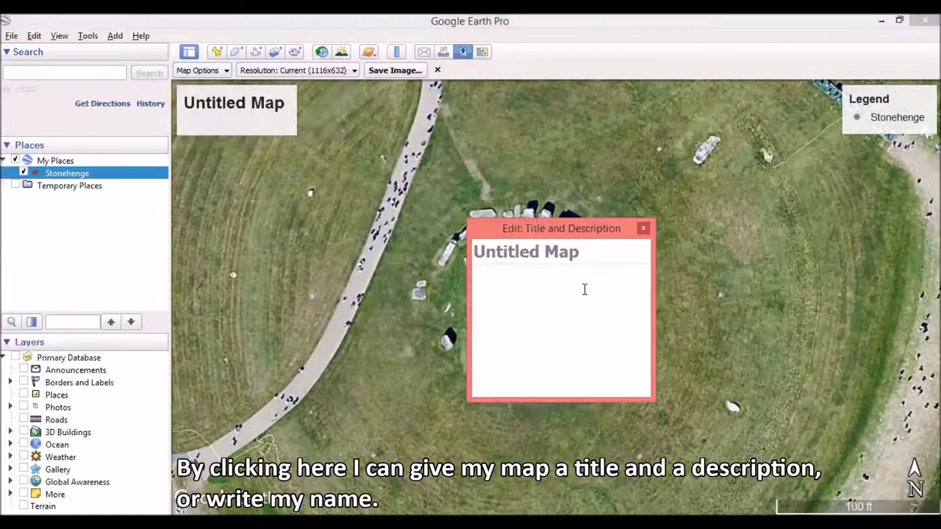
pyautogui.click(643, 228)
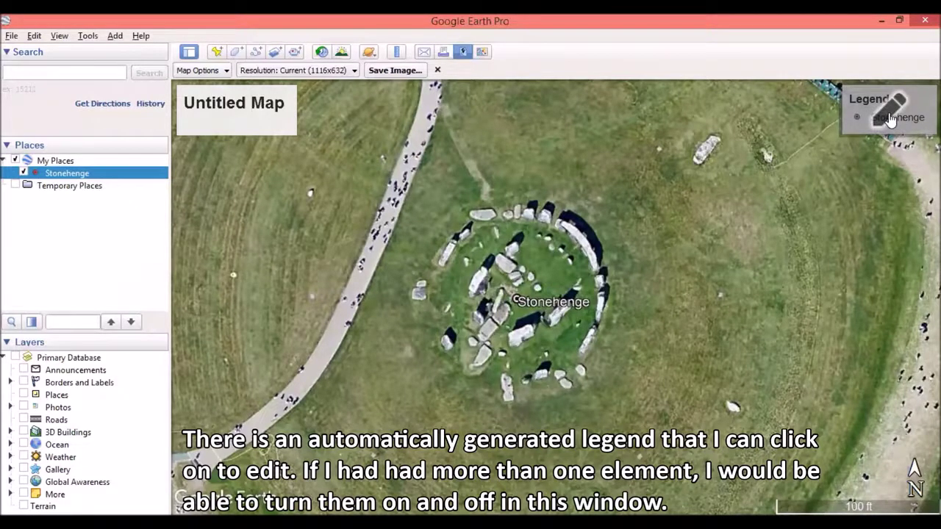
pyautogui.click(890, 120)
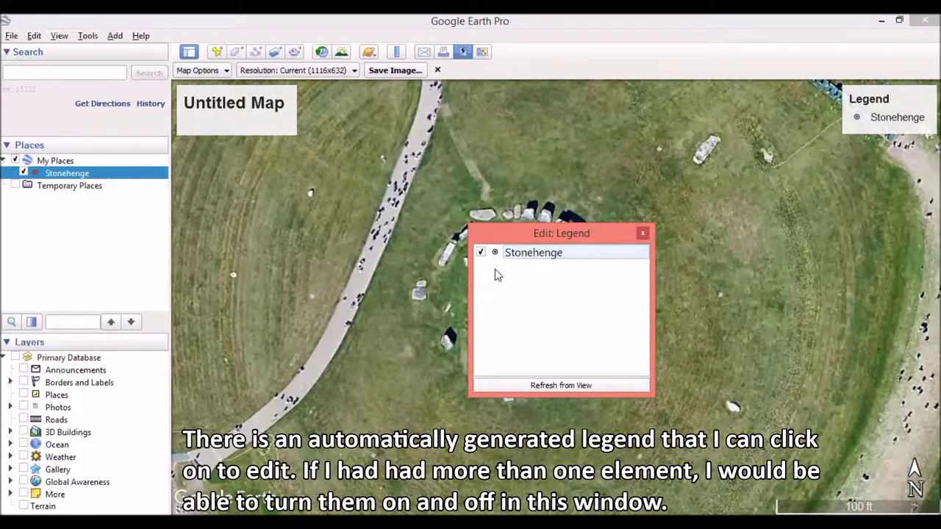
pyautogui.click(642, 235)
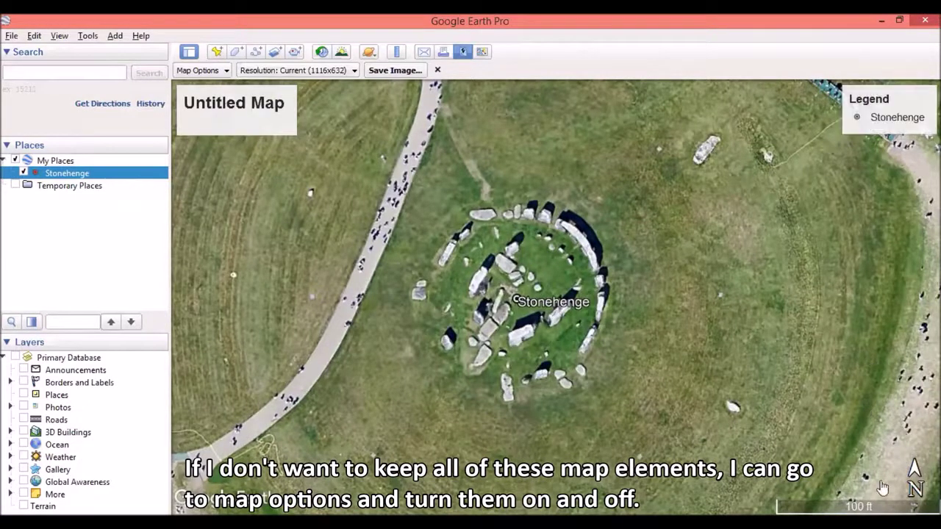
# Uncheck Title and Description in Map Options, keeping full-colour imagery after trying other styles.
pyautogui.click(221, 71)
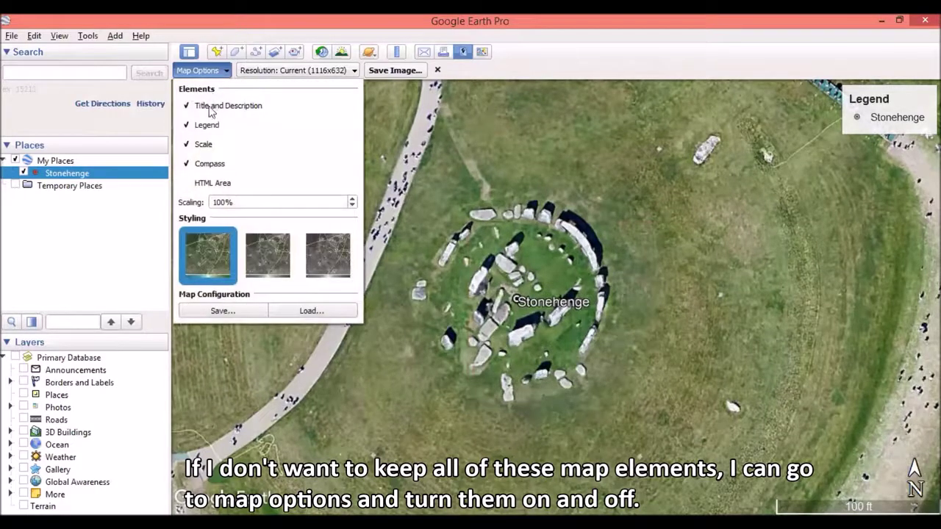
pyautogui.click(210, 107)
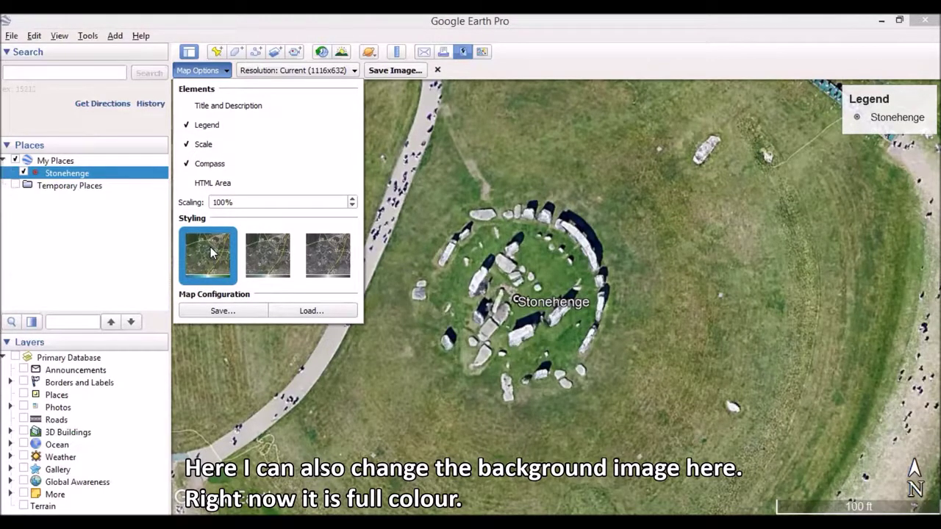
pyautogui.click(269, 258)
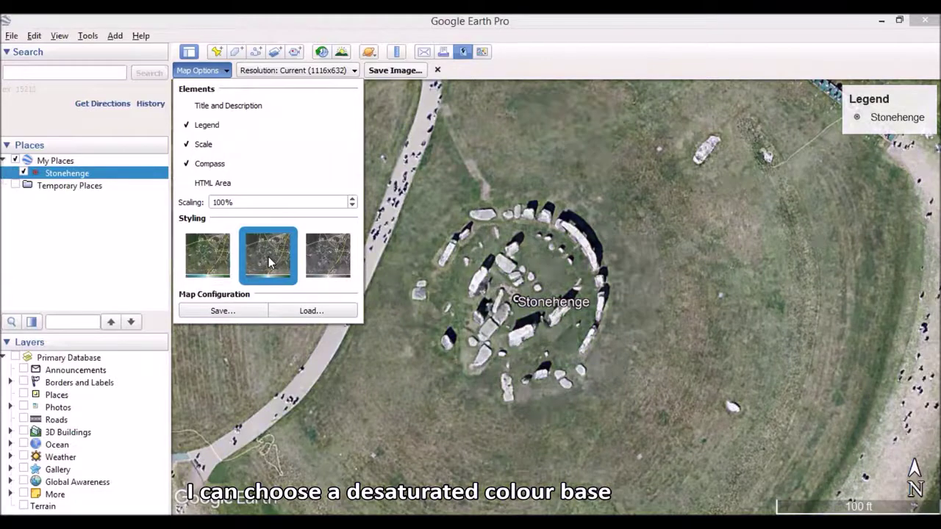
pyautogui.click(323, 261)
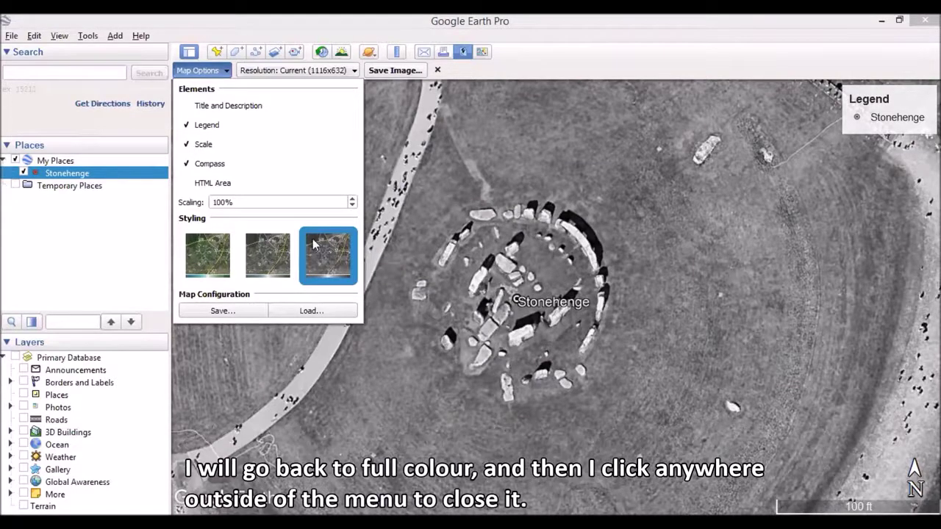
pyautogui.click(212, 272)
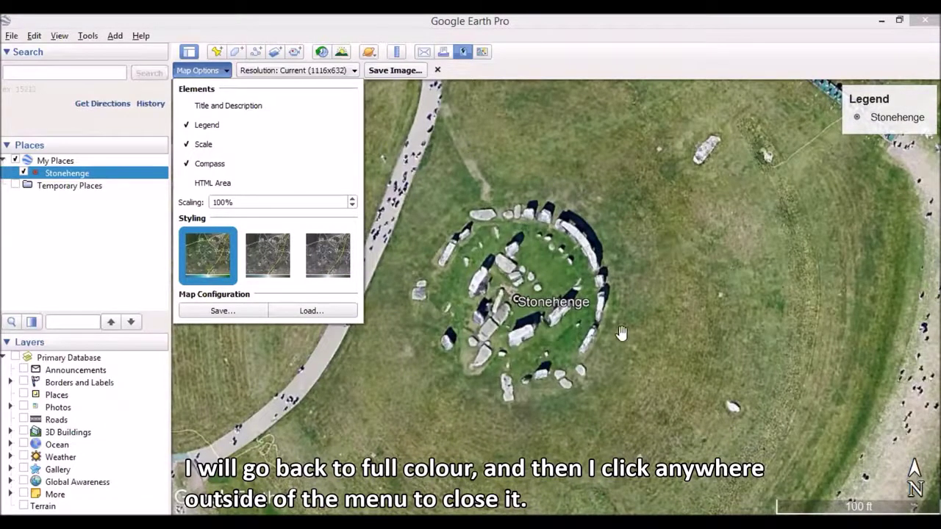
pyautogui.click(699, 269)
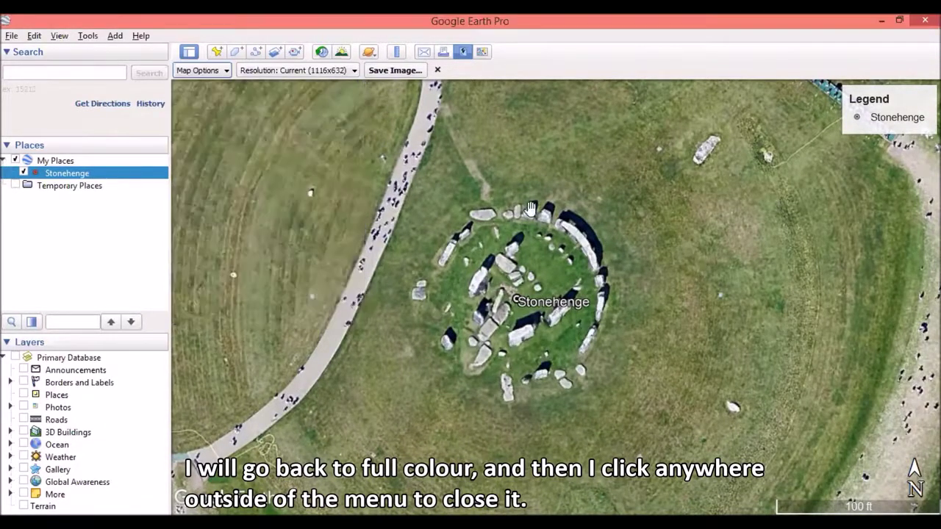
pyautogui.click(353, 70)
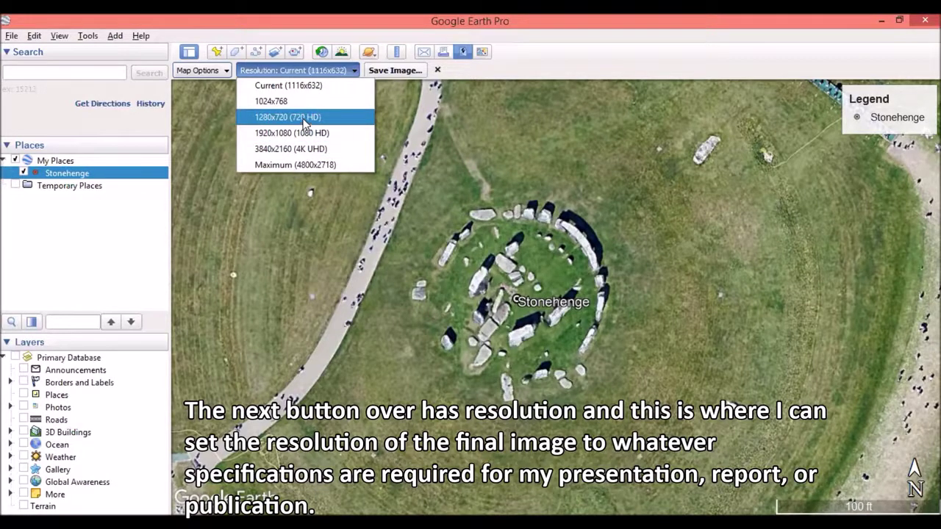
pyautogui.click(349, 69)
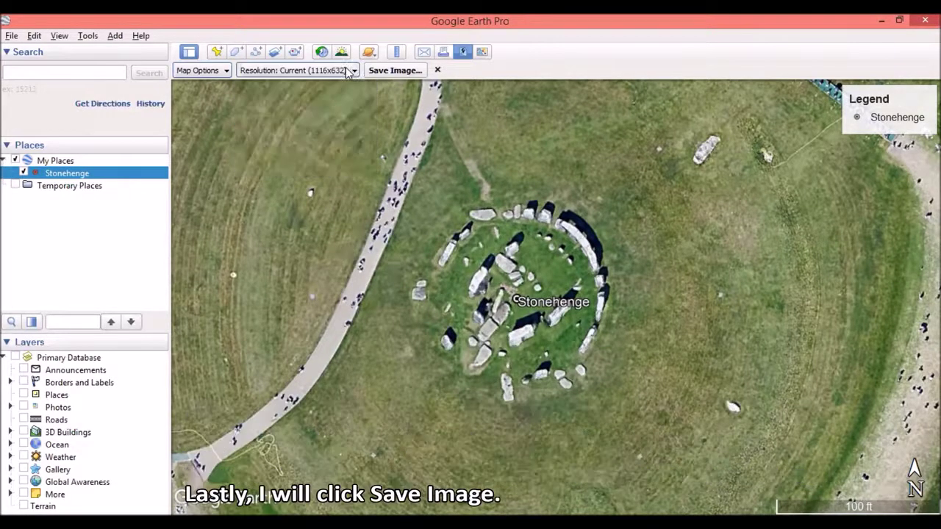
# Save the map image as 'Stonehenge' in JPEG format to GoogleEarthPro_Images.
pyautogui.click(408, 73)
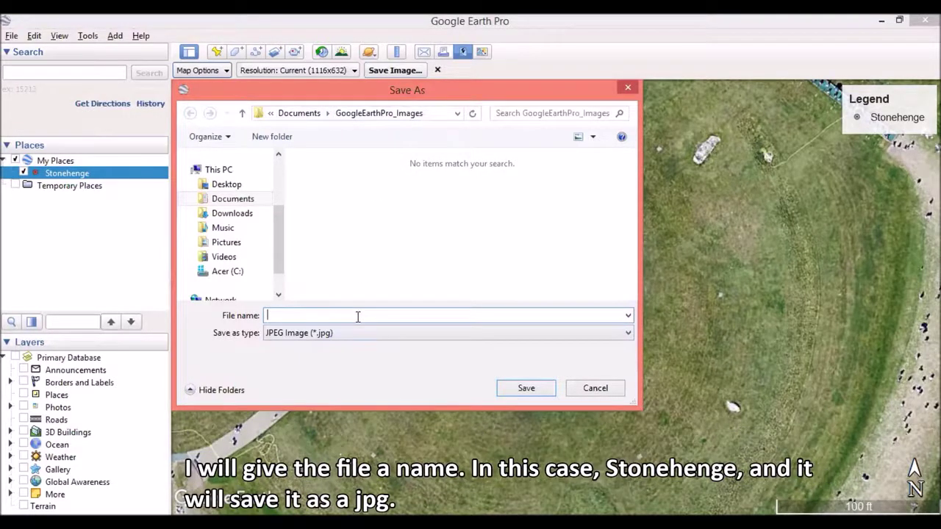
pyautogui.write('Stonehenge')
pyautogui.click(362, 335)
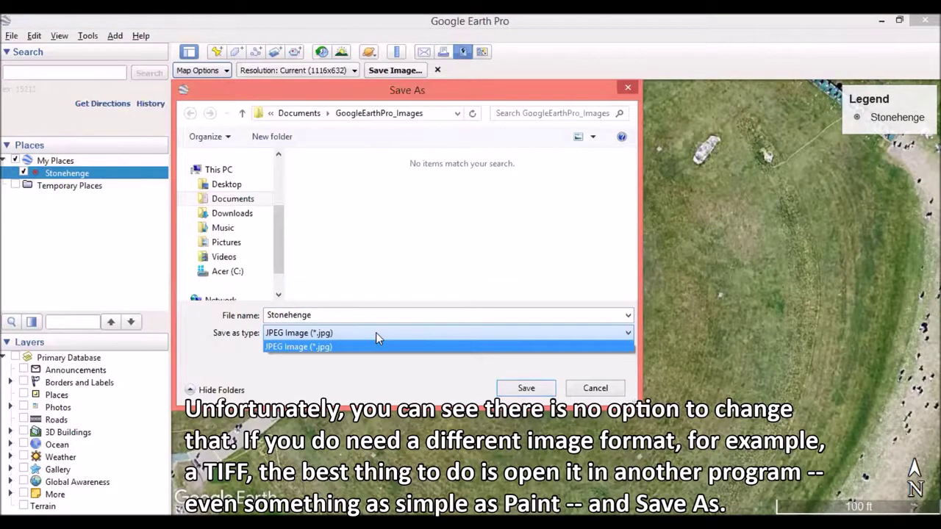
pyautogui.click(375, 336)
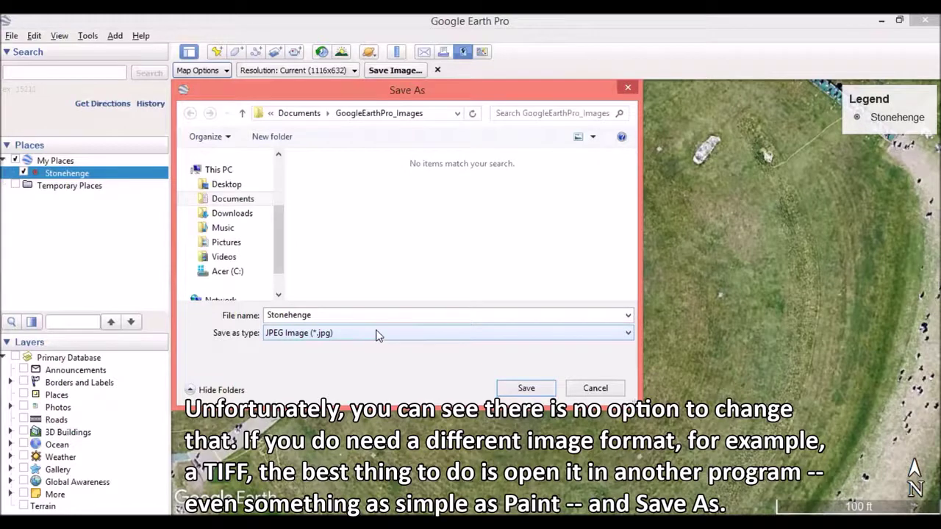
pyautogui.click(526, 389)
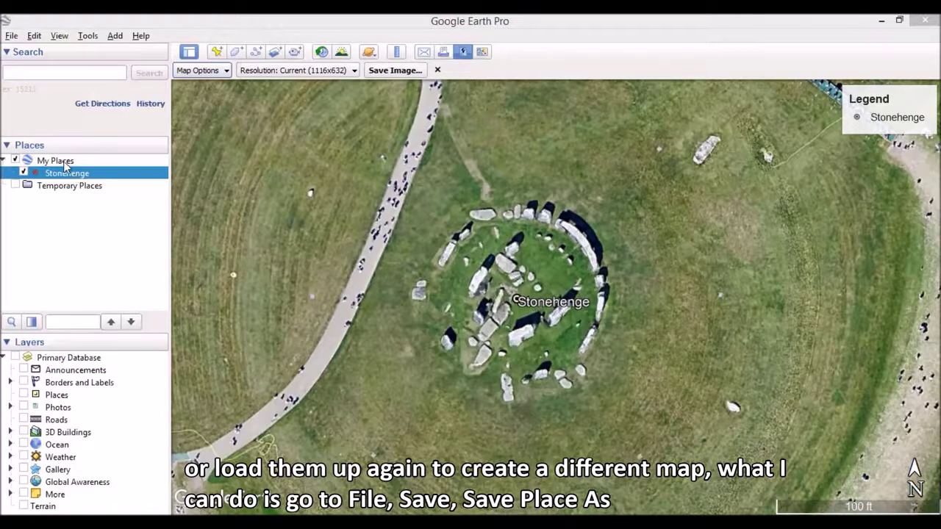
# Save the Stonehenge place as Stonehenge.kmz via Save Place As.
pyautogui.click(11, 36)
pyautogui.moveTo(44, 74)
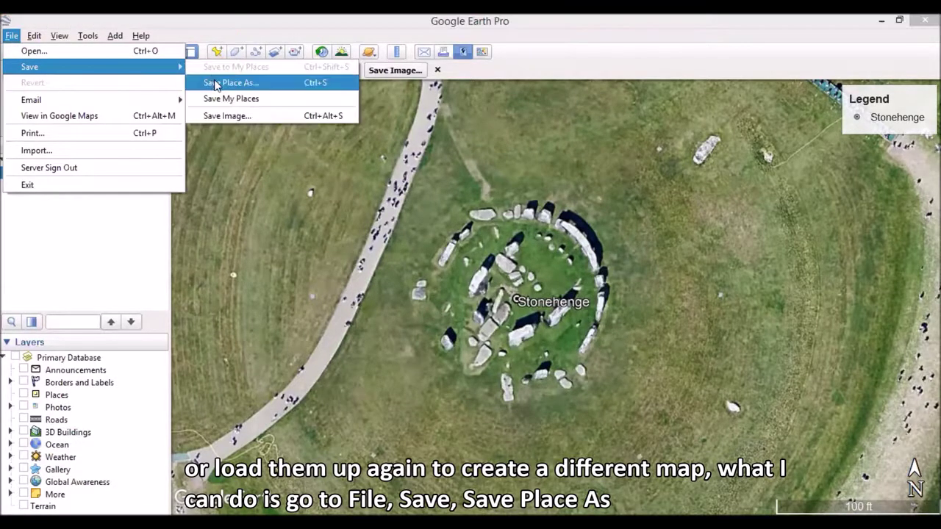
pyautogui.click(216, 85)
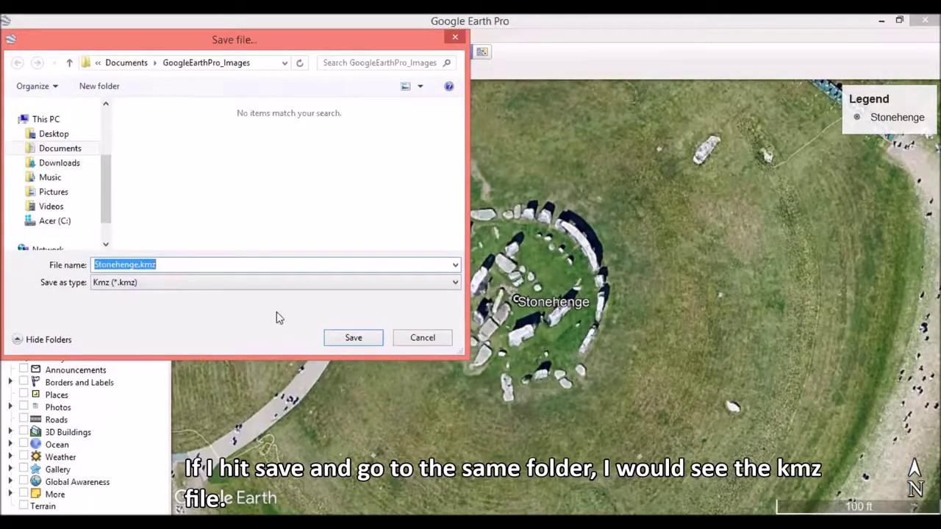
pyautogui.click(352, 345)
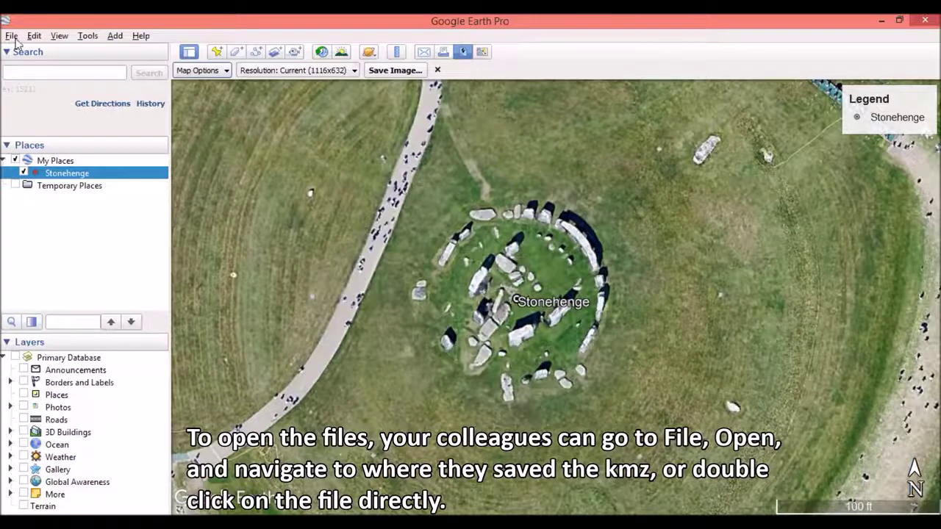
pyautogui.click(11, 38)
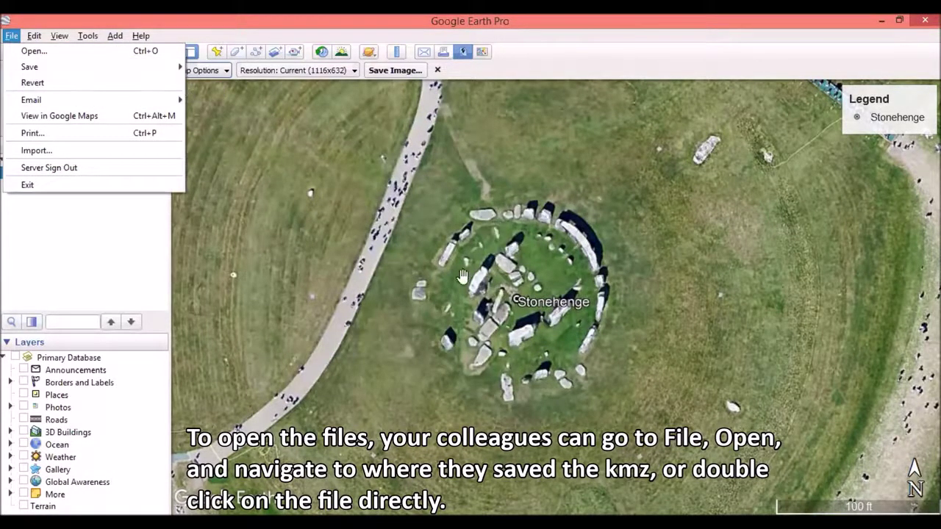
pyautogui.click(446, 248)
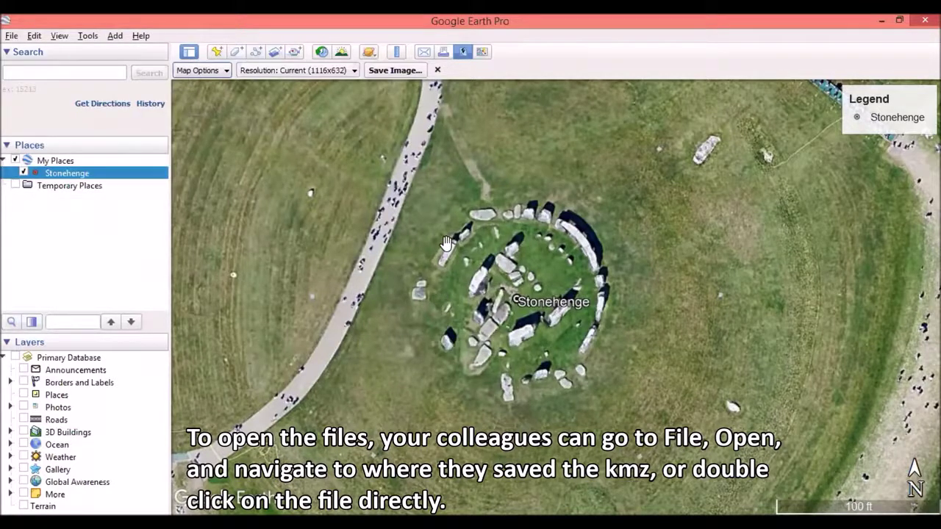